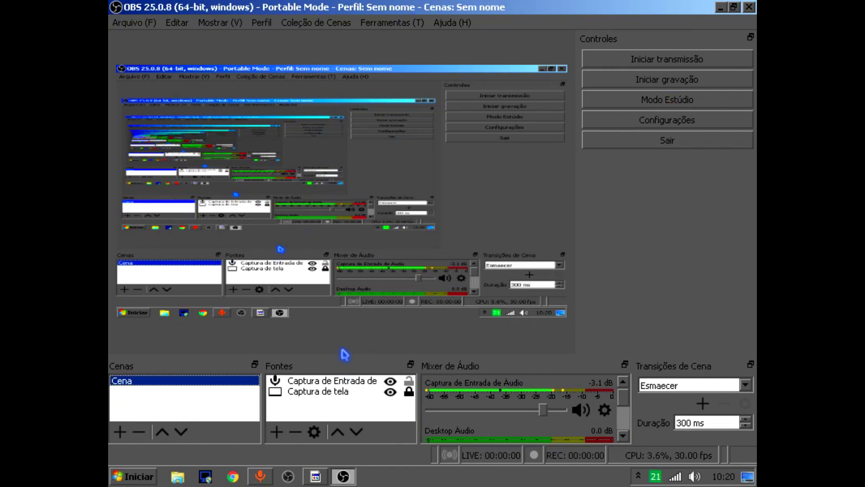
# - Enlarge the docks below the preview and mute the Captura de Entrada de Áudio and Desktop Audio channels
pyautogui.moveTo(343, 354); pyautogui.dragTo(351, 270)
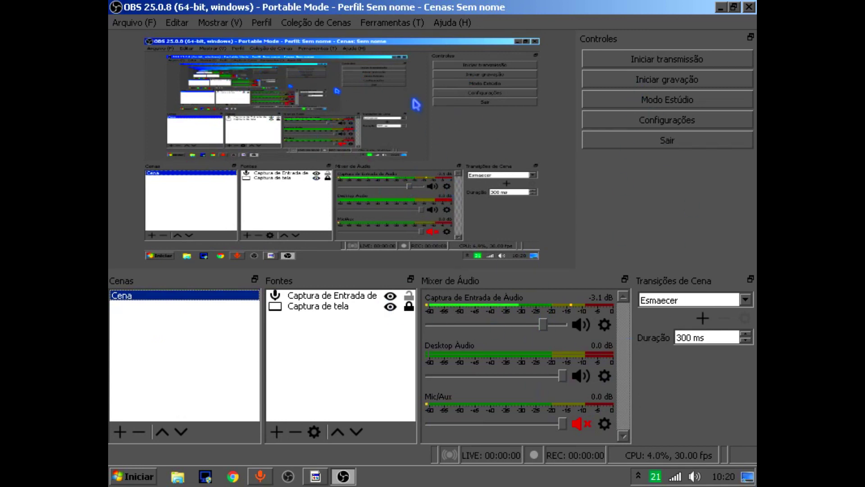
pyautogui.click(586, 324)
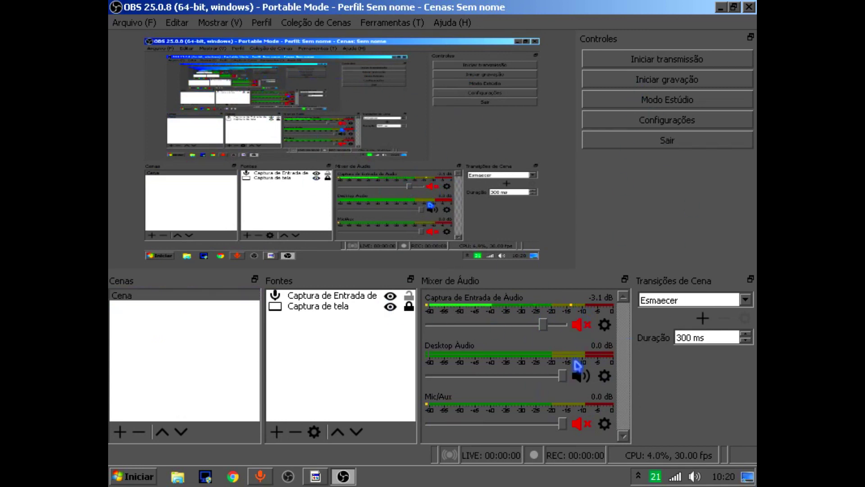
pyautogui.click(580, 375)
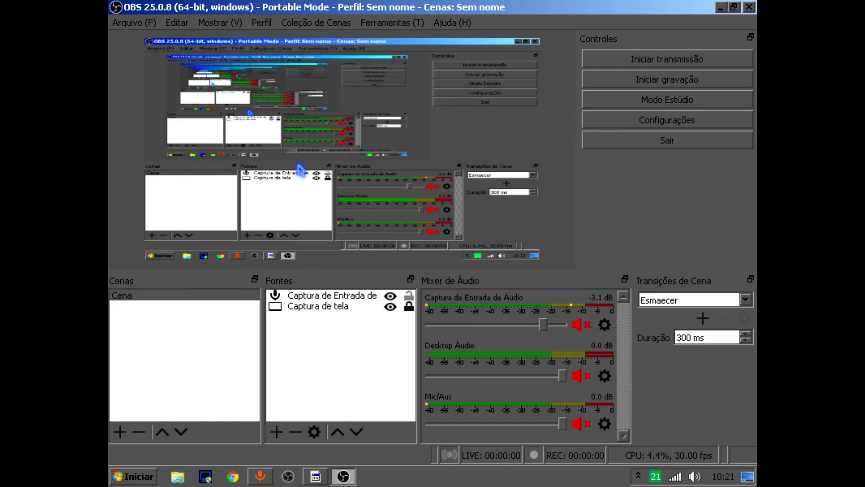
pyautogui.click(318, 298)
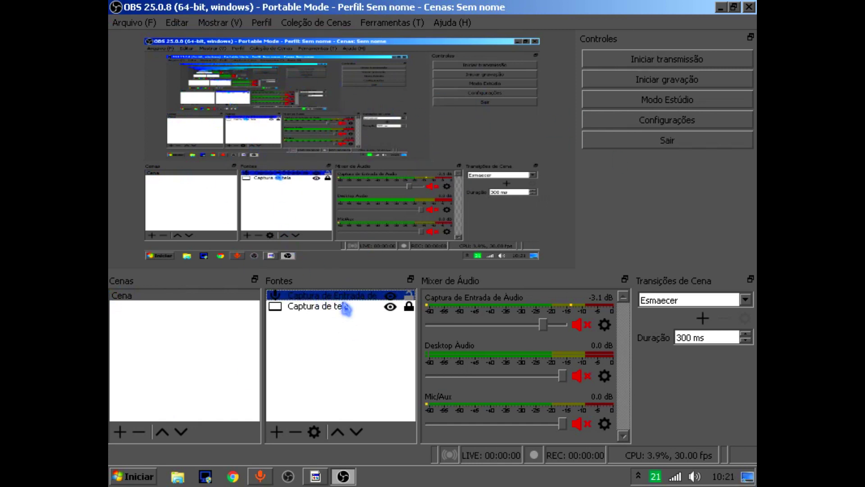
pyautogui.click(351, 336)
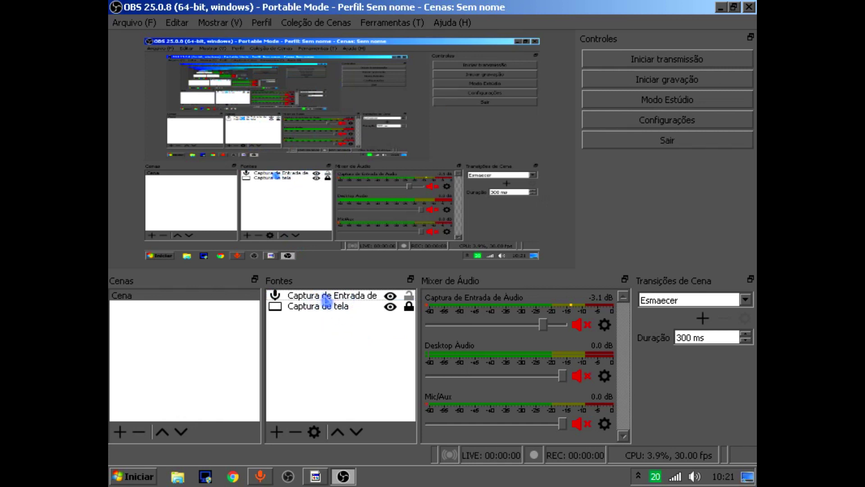
pyautogui.click(334, 298)
pyautogui.click(348, 350)
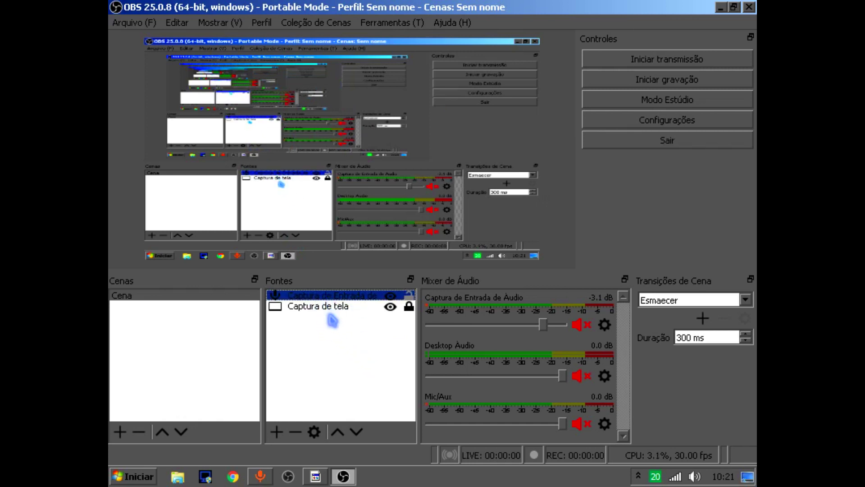
# - Unlock the Captura de tela source to try adjusting its frame in the preview, and lock it again
pyautogui.click(408, 308)
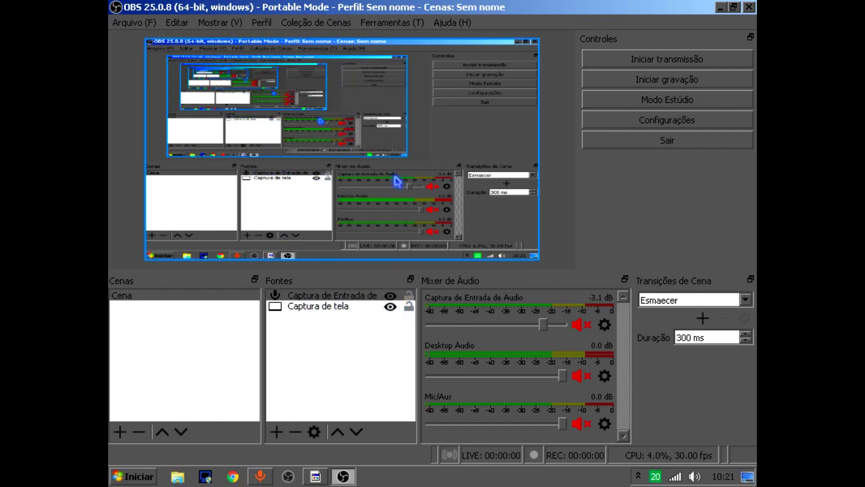
pyautogui.moveTo(400, 176)
pyautogui.mouseDown()
pyautogui.moveTo(540, 275)
pyautogui.moveTo(443, 172)
pyautogui.moveTo(443, 198)
pyautogui.moveTo(397, 168)
pyautogui.moveTo(395, 174)
pyautogui.mouseUp()
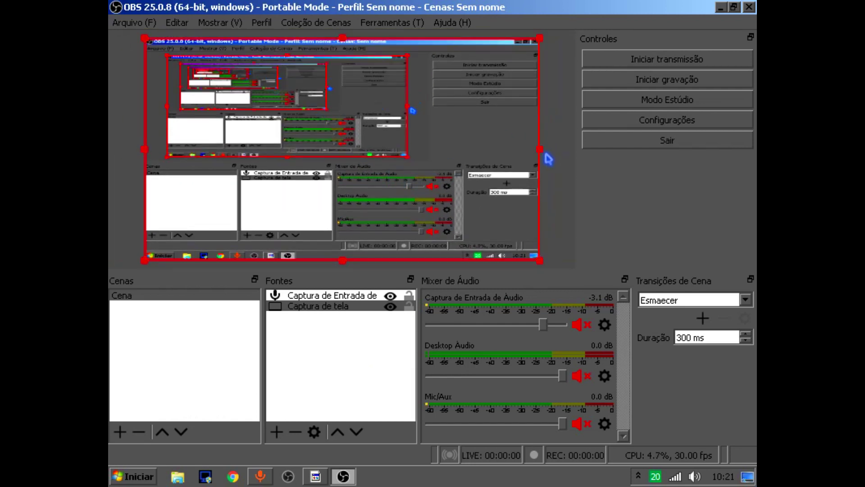
pyautogui.moveTo(541, 149); pyautogui.dragTo(542, 193)
pyautogui.click(417, 318)
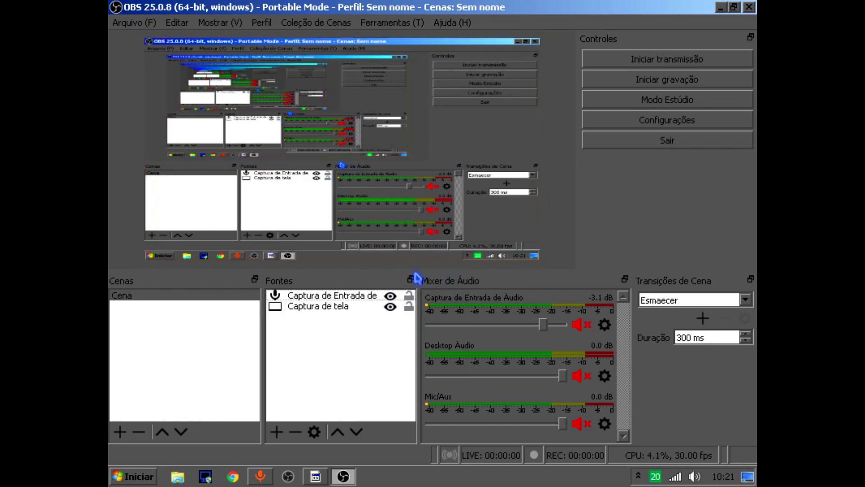
pyautogui.click(409, 307)
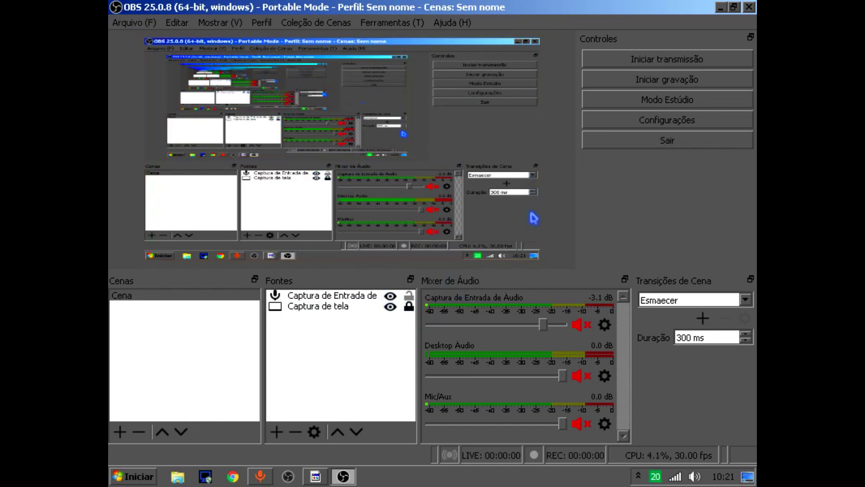
# - Open the Transmissão settings and reposition the settings window so the service, server and stream key fields are fully visible
pyautogui.click(633, 126)
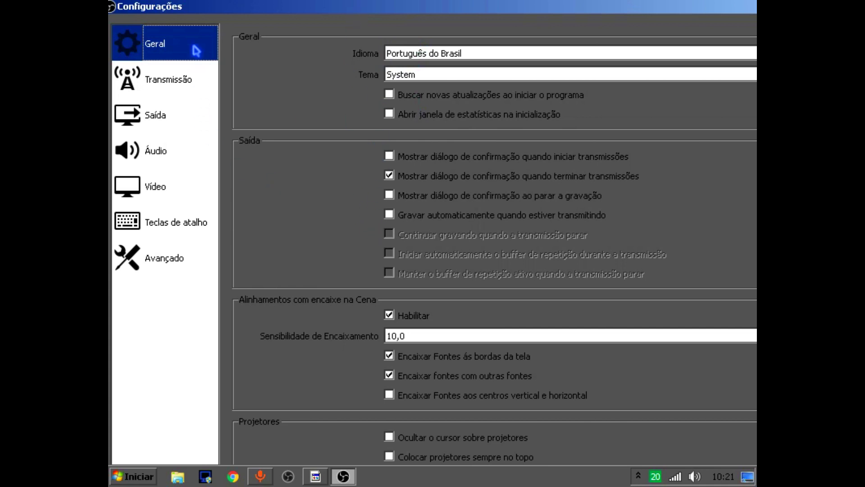
pyautogui.click(182, 90)
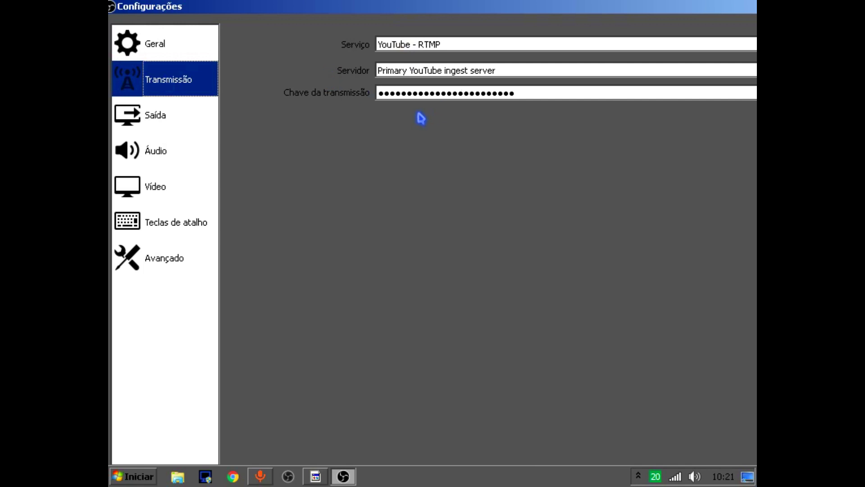
pyautogui.moveTo(544, 6); pyautogui.dragTo(401, 19)
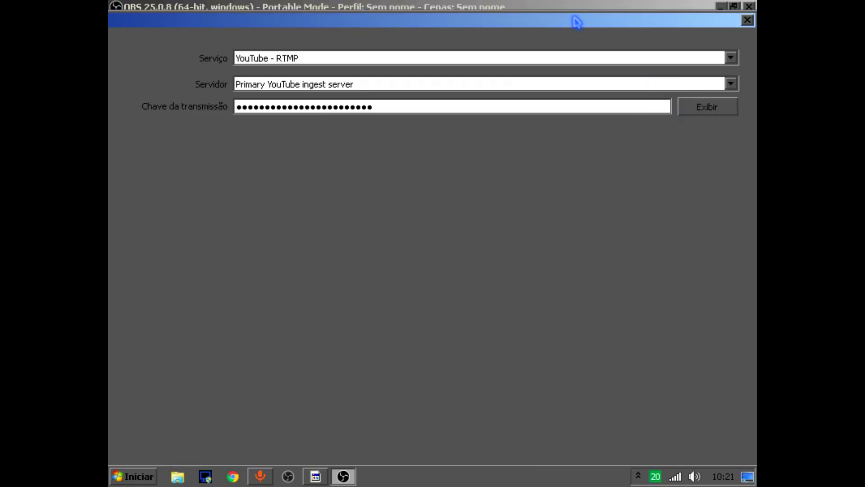
pyautogui.moveTo(523, 14); pyautogui.dragTo(520, 4)
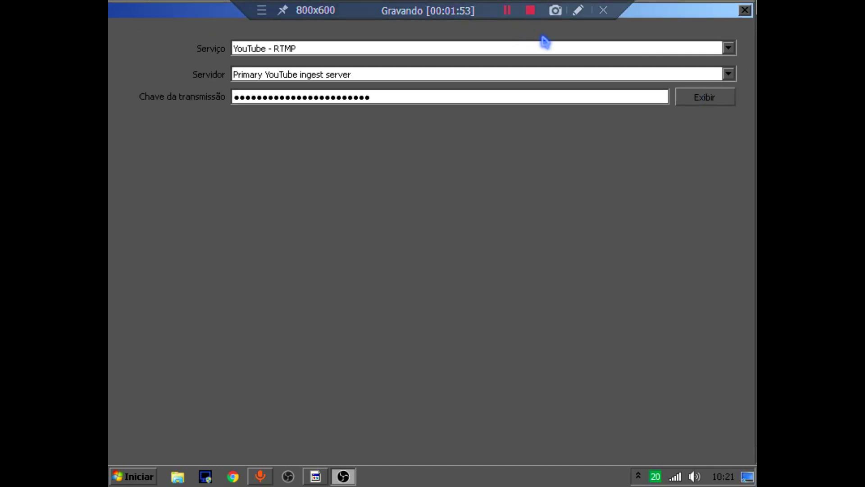
pyautogui.click(350, 80)
pyautogui.click(346, 82)
# - Switch the streaming service to Personalizado and set it back to YouTube - RTMP
pyautogui.click(322, 53)
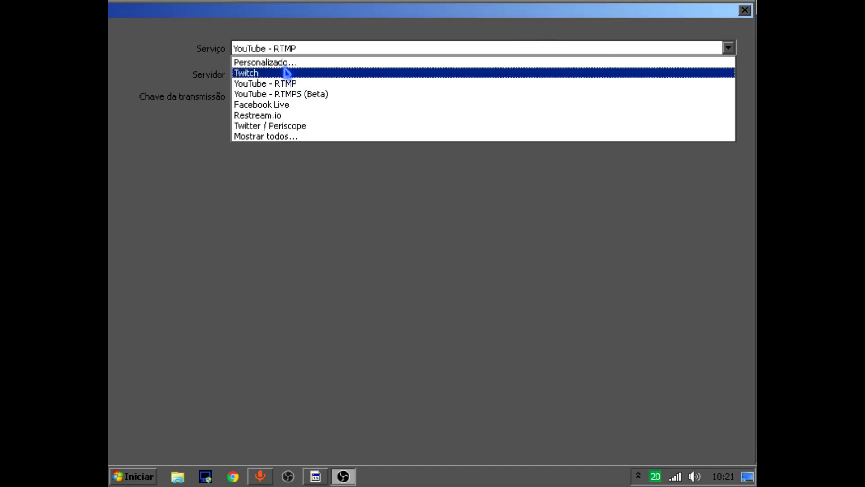
pyautogui.click(301, 62)
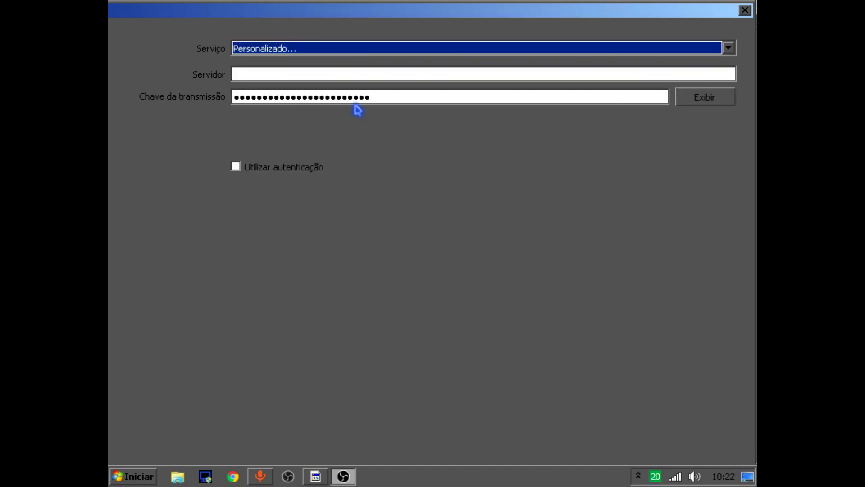
pyautogui.click(337, 47)
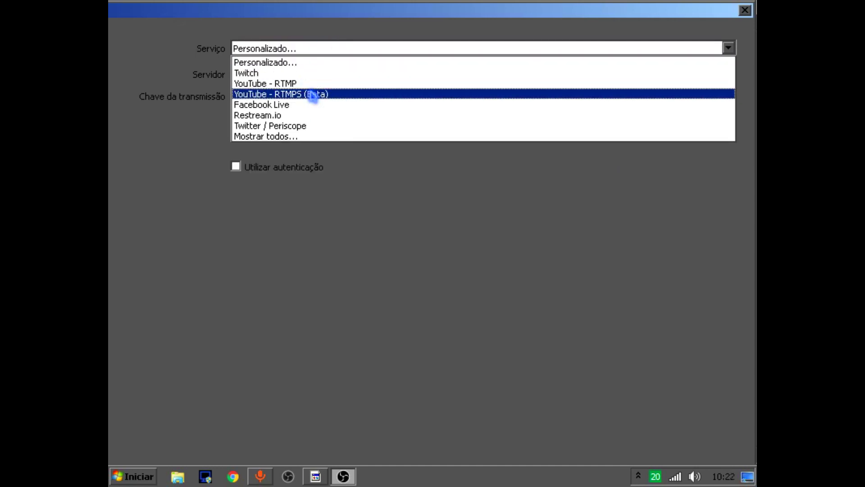
pyautogui.click(362, 85)
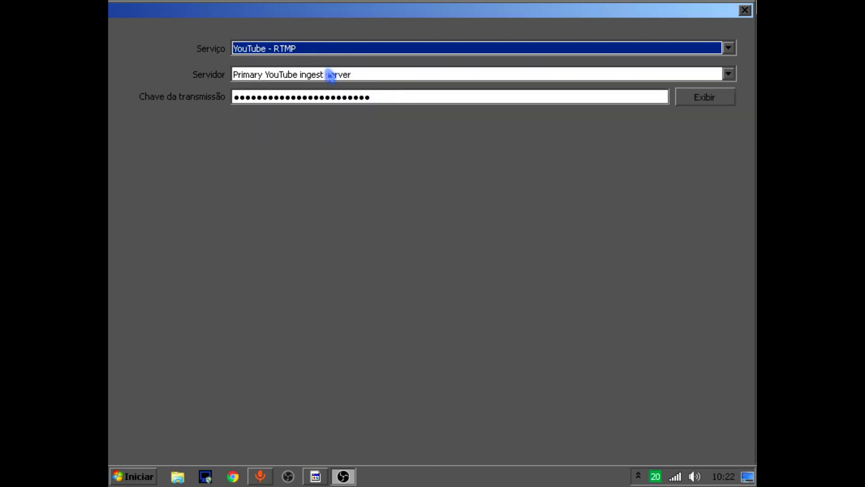
# - Review the server choices offered for the YouTube - RTMP service and bring the settings categories back into view
pyautogui.moveTo(288, 17); pyautogui.dragTo(373, 12)
pyautogui.click(401, 72)
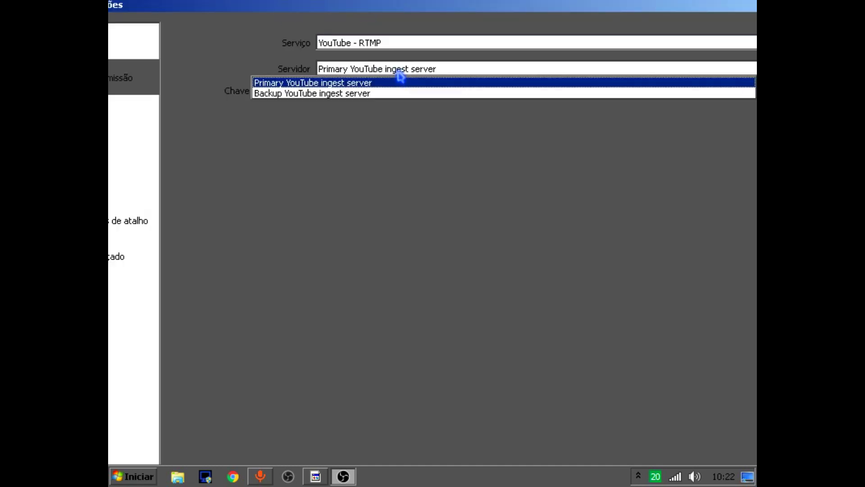
pyautogui.click(402, 71)
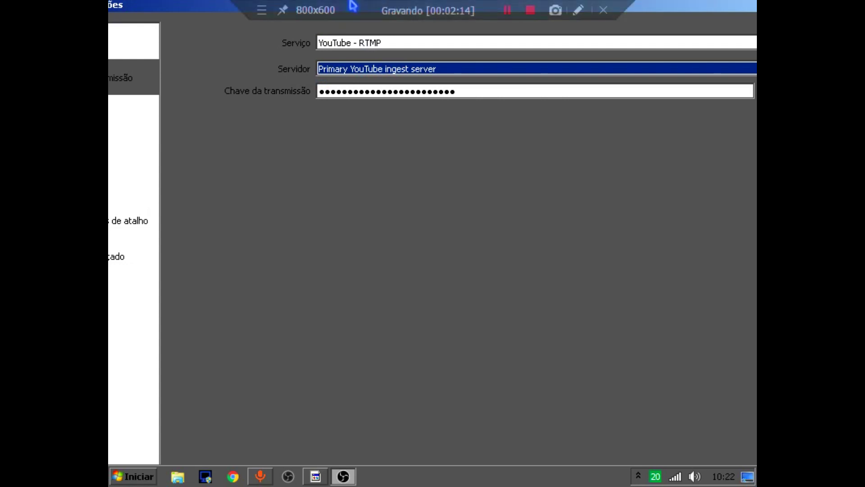
pyautogui.moveTo(353, 6); pyautogui.dragTo(351, 1)
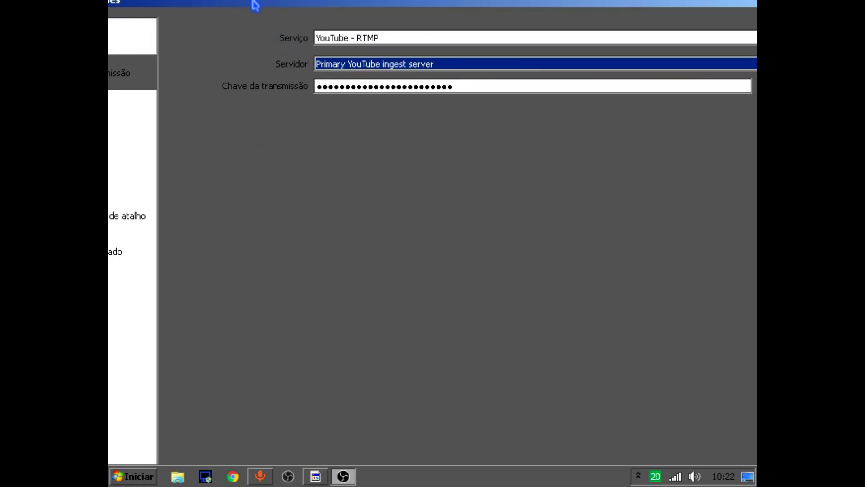
pyautogui.moveTo(255, 6); pyautogui.dragTo(326, 6)
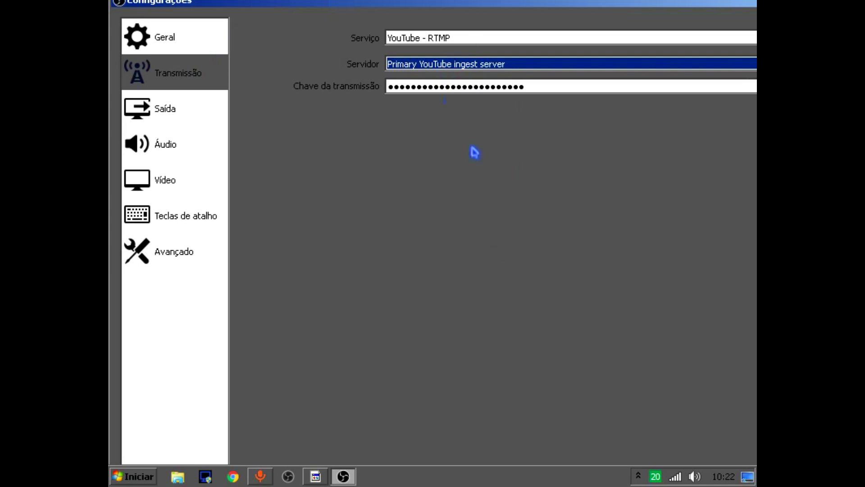
pyautogui.moveTo(412, 86); pyautogui.dragTo(555, 84)
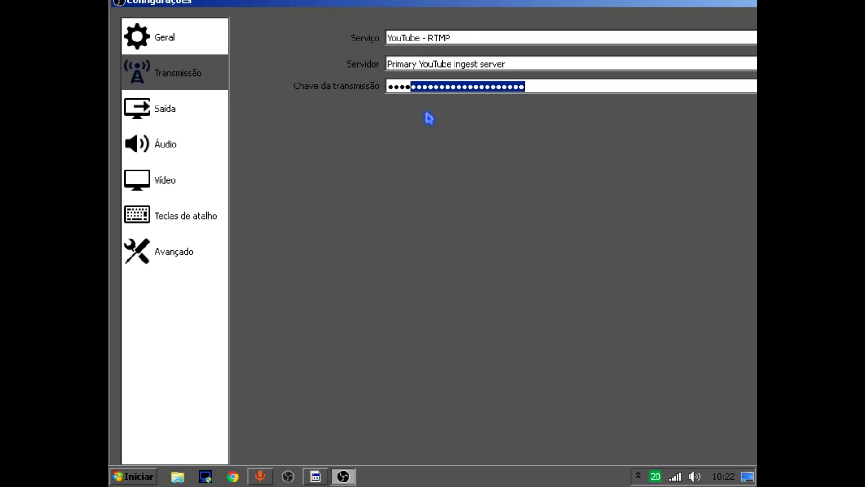
pyautogui.click(424, 63)
pyautogui.click(327, 62)
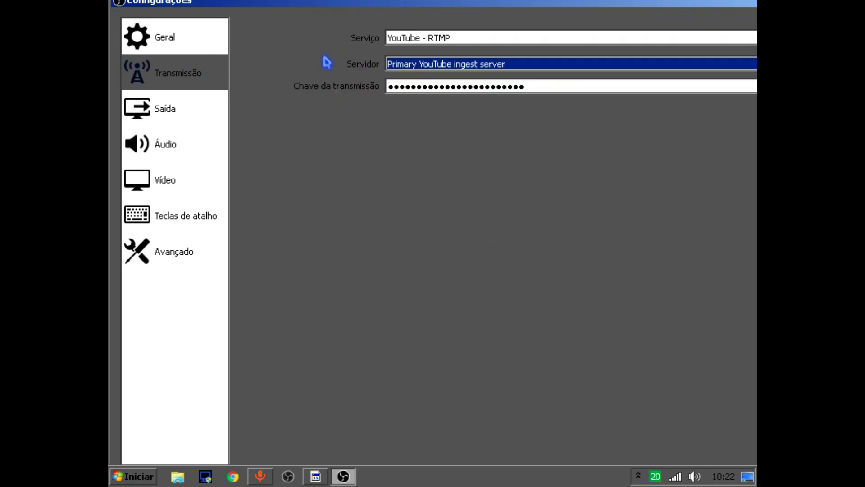
pyautogui.click(411, 85)
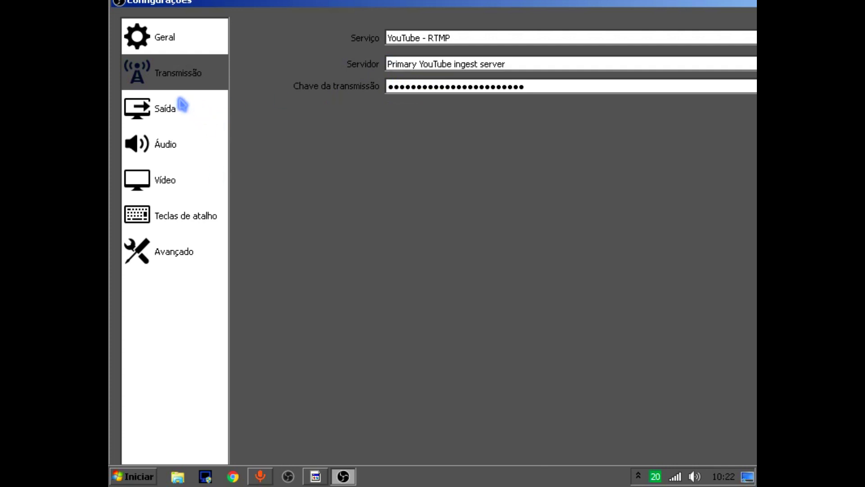
# - Open the Saída settings, trying the Simples output mode and setting it back to Avançado
pyautogui.click(146, 108)
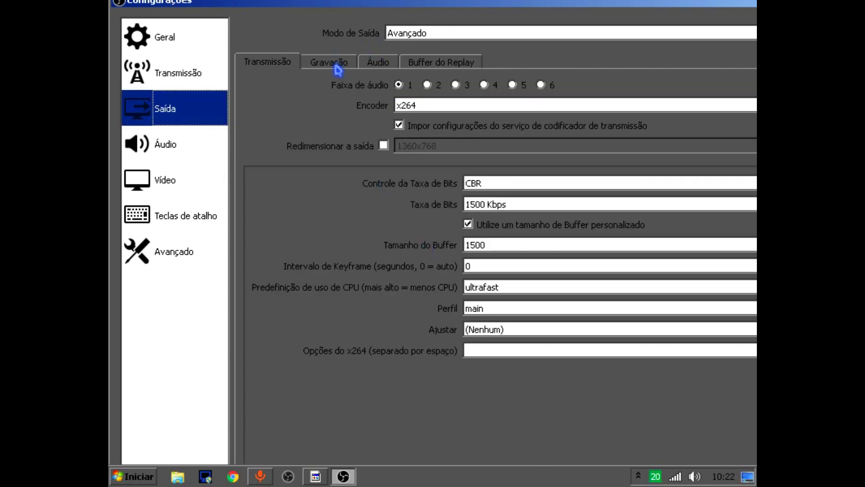
pyautogui.click(410, 35)
pyautogui.click(363, 48)
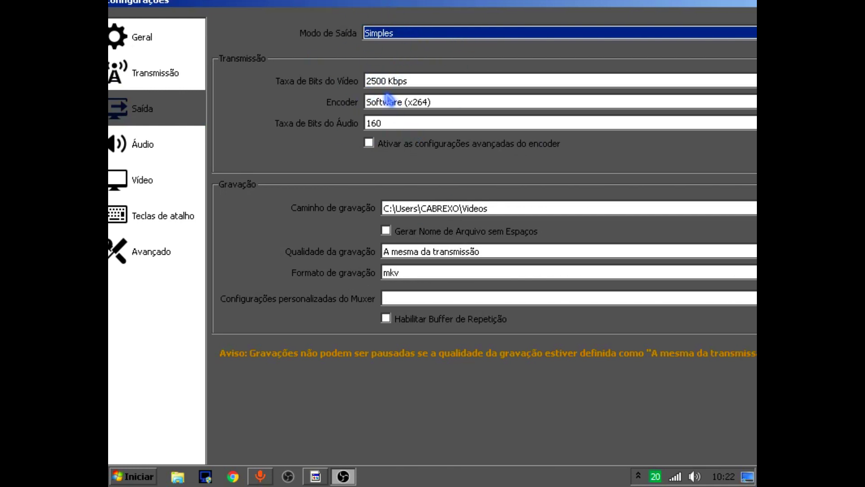
pyautogui.click(408, 36)
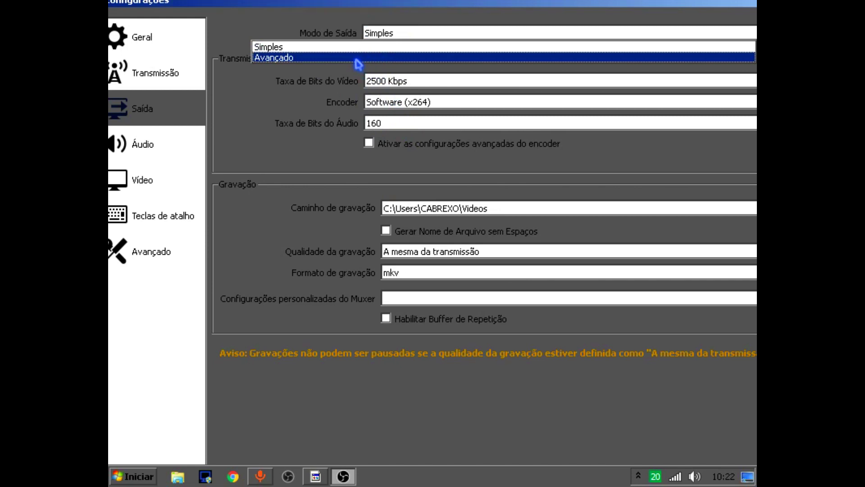
pyautogui.click(358, 59)
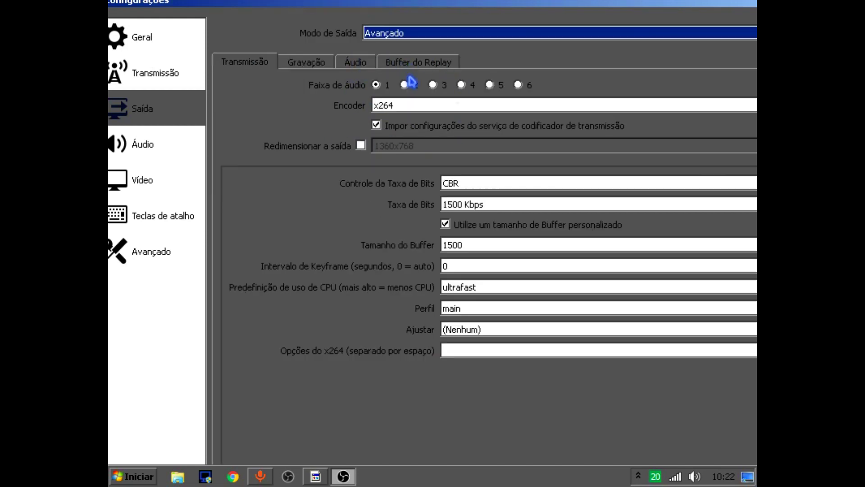
# - Select x264 as the encoder for the streaming output, with audio track 1
pyautogui.click(255, 68)
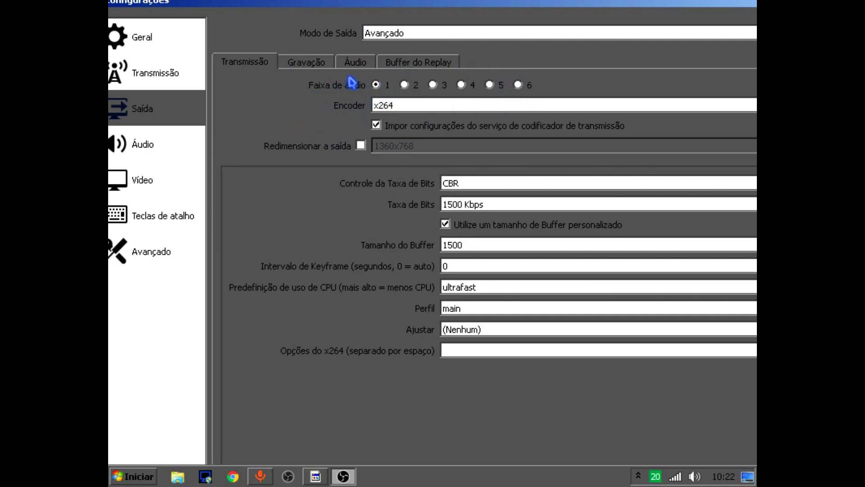
pyautogui.click(405, 86)
pyautogui.click(463, 86)
pyautogui.click(491, 85)
pyautogui.click(412, 108)
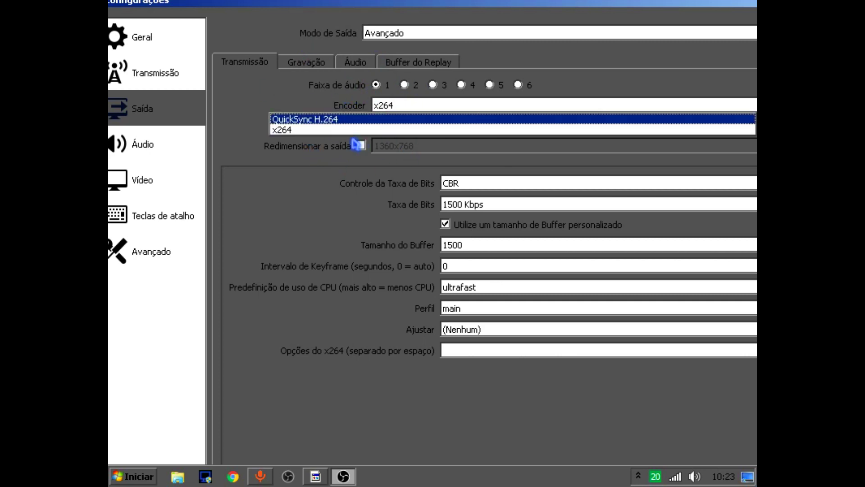
pyautogui.click(295, 130)
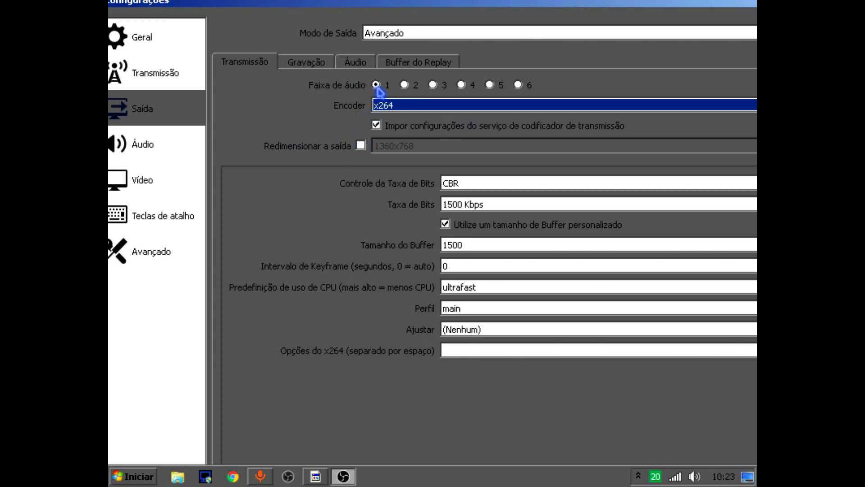
# - Switch the streaming encoder to QuickSync H.264 and look over its options, including the asynchronous depth
pyautogui.click(390, 106)
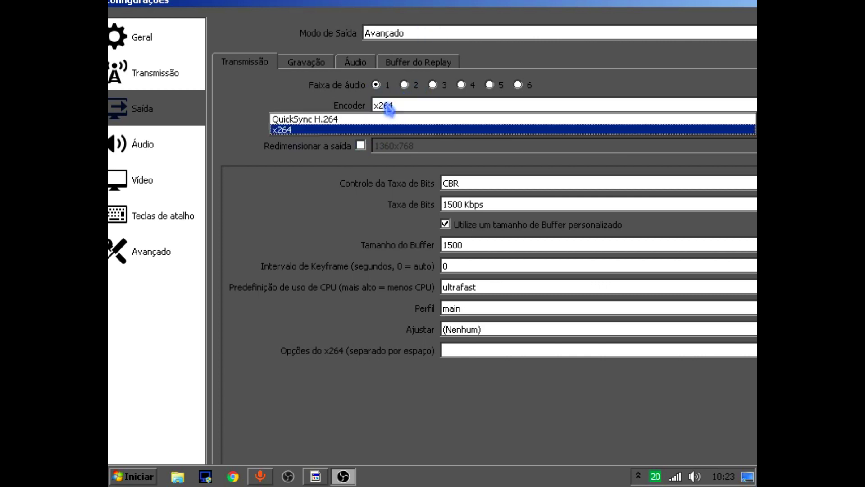
pyautogui.click(347, 121)
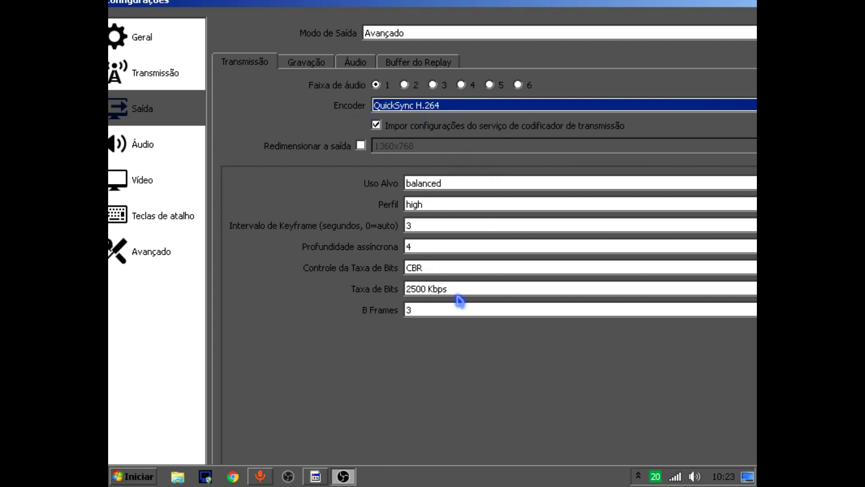
pyautogui.doubleClick(430, 243)
pyautogui.click(459, 242)
# - Switch the streaming encoder back to x264
pyautogui.click(439, 107)
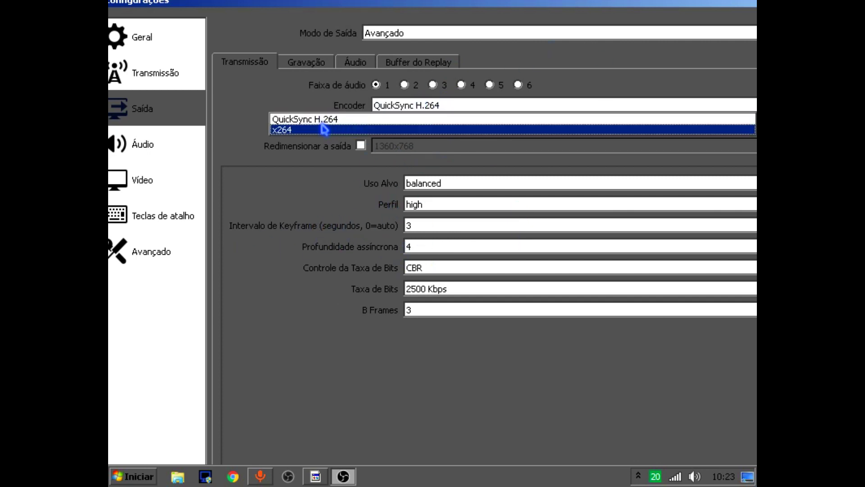
pyautogui.click(306, 134)
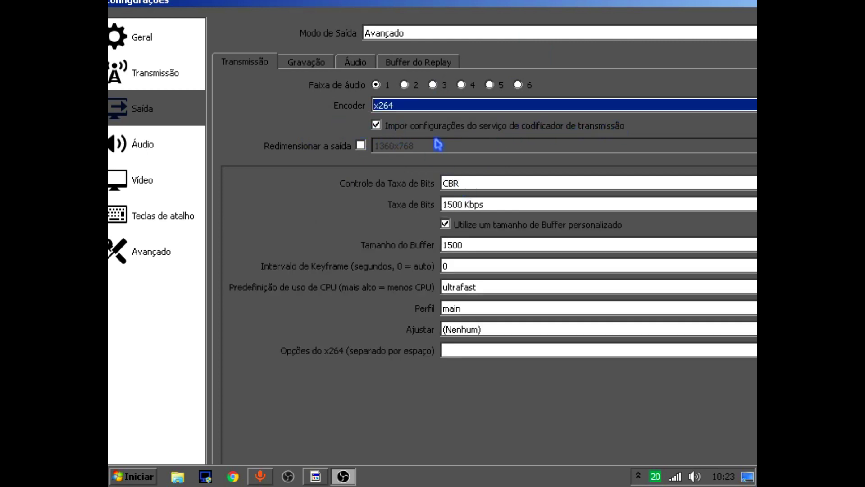
pyautogui.click(397, 144)
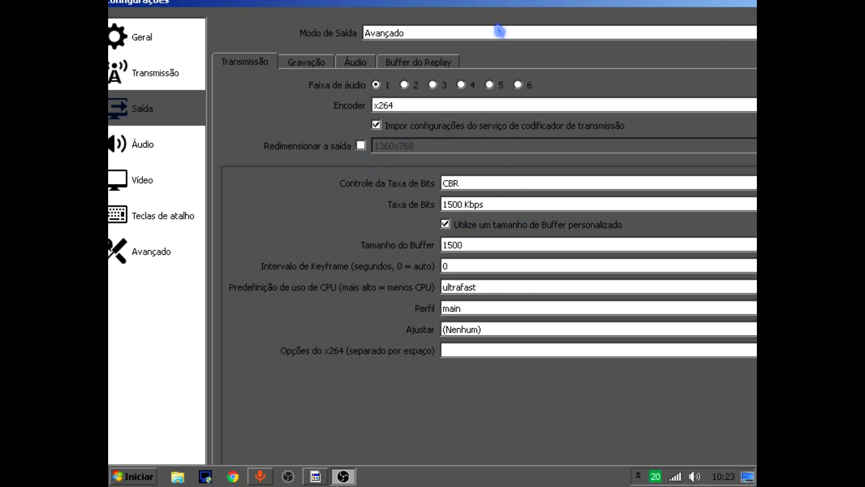
# - Choose CBR as the rate control (Controle da Taxa de Bits) of the x264 streaming encoder
pyautogui.moveTo(517, 5); pyautogui.dragTo(458, 5)
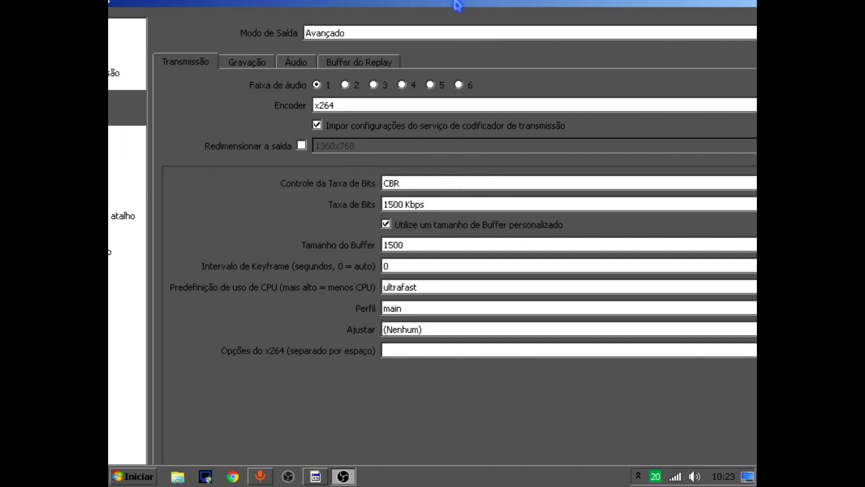
pyautogui.moveTo(552, 11); pyautogui.dragTo(509, 11)
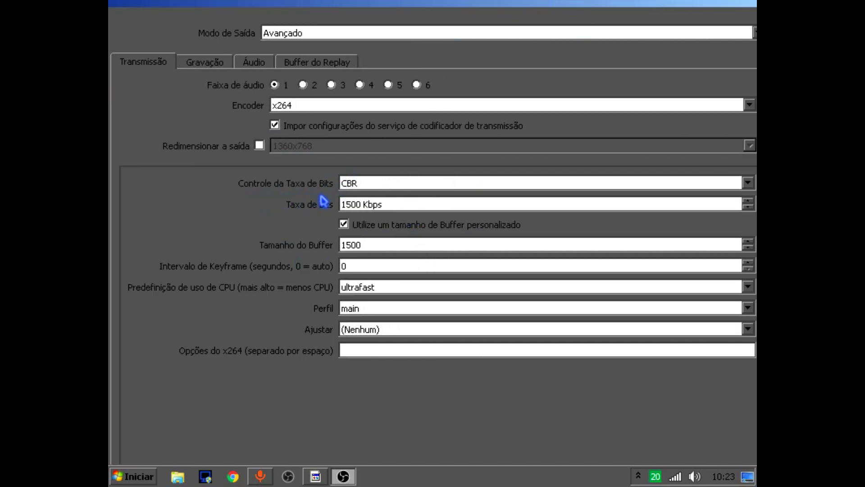
pyautogui.click(376, 185)
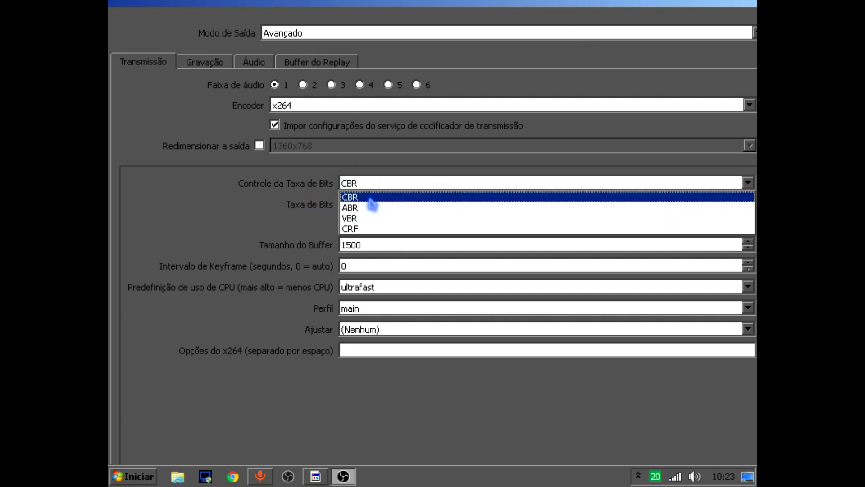
pyautogui.click(355, 198)
# - Try other streaming bitrates such as 1200 Kbps, and set the bitrate back to 1500 Kbps
pyautogui.click(355, 203)
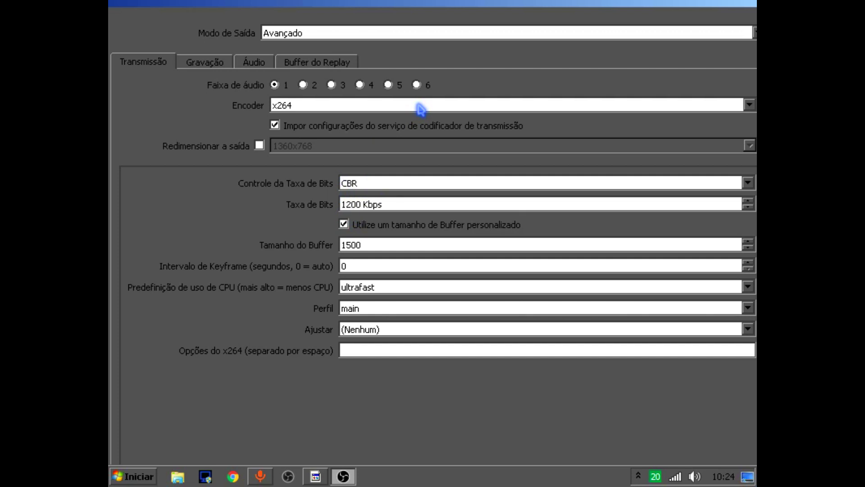
pyautogui.write('5')
pyautogui.press('BackSpace')
pyautogui.write('2')
pyautogui.press('BackSpace')
pyautogui.write('3')
pyautogui.press('BackSpace')
pyautogui.write('1')
pyautogui.moveTo(343, 204); pyautogui.dragTo(388, 204)
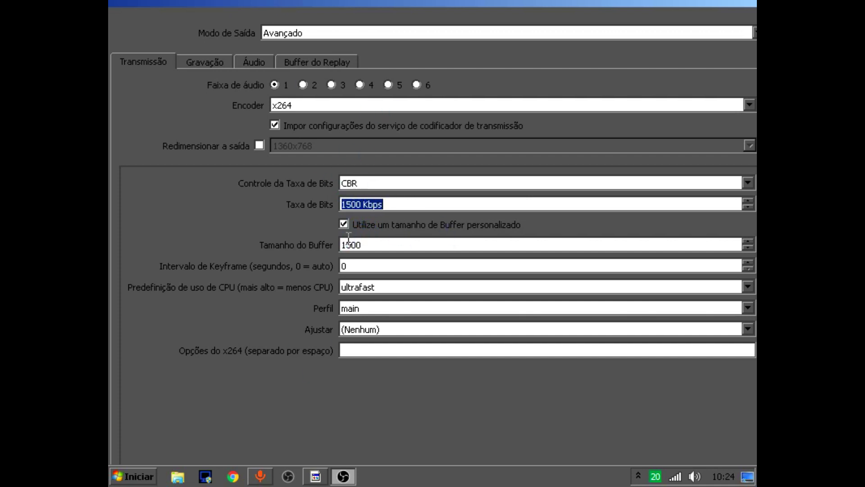
# - Turn the custom buffer size option off and back on, with a buffer size of 1500
pyautogui.click(368, 243)
pyautogui.moveTo(369, 243); pyautogui.dragTo(335, 245)
pyautogui.click(345, 224)
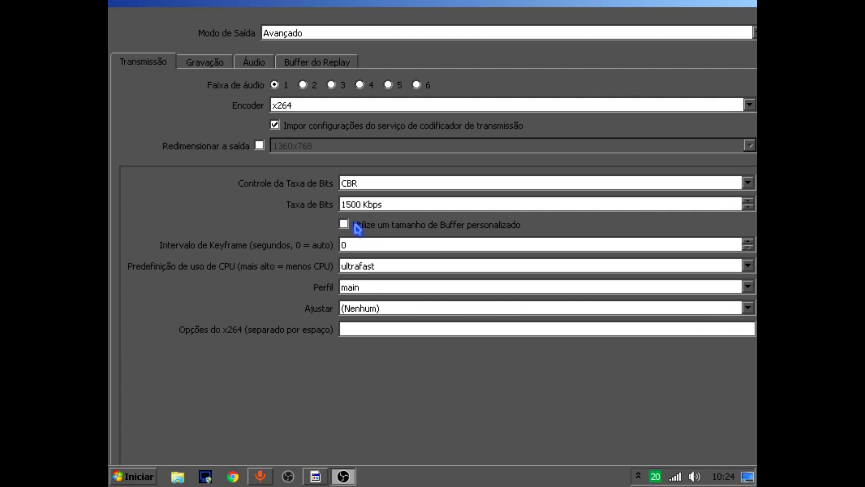
pyautogui.click(344, 224)
pyautogui.moveTo(386, 245); pyautogui.dragTo(306, 247)
pyautogui.click(292, 251)
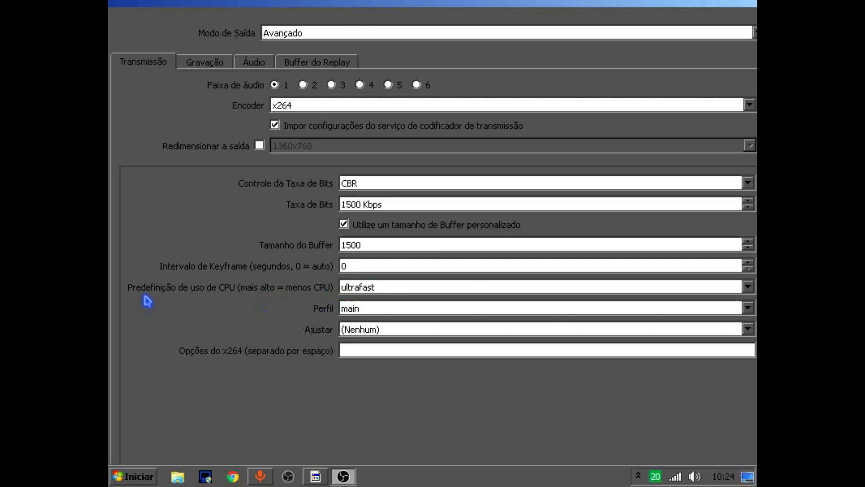
# - Try the fast and faster CPU usage presets, and set the preset back to ultrafast
pyautogui.click(390, 289)
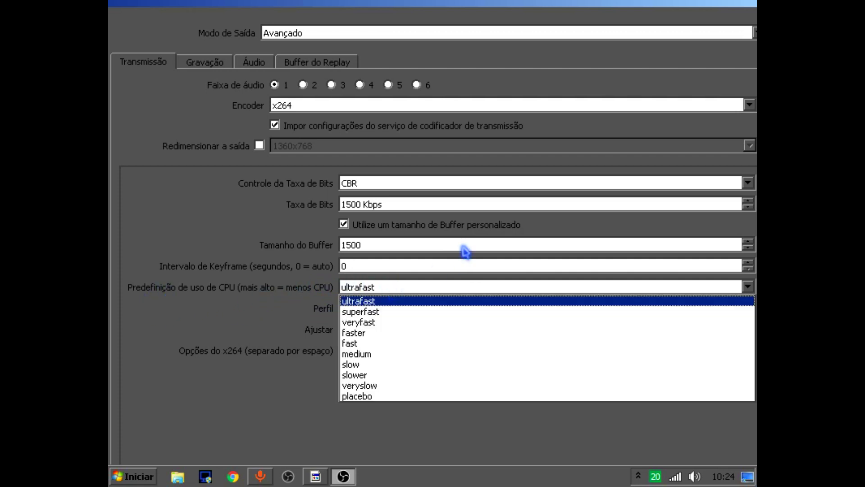
pyautogui.click(378, 343)
pyautogui.click(386, 291)
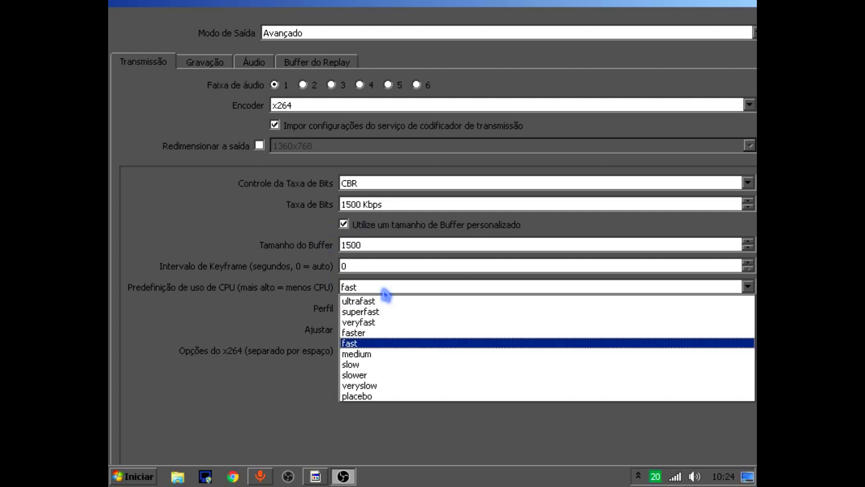
pyautogui.click(391, 332)
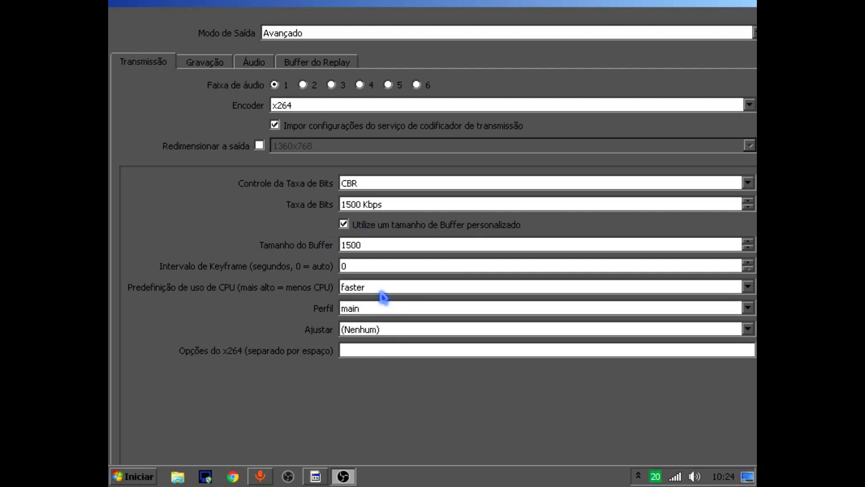
pyautogui.click(392, 293)
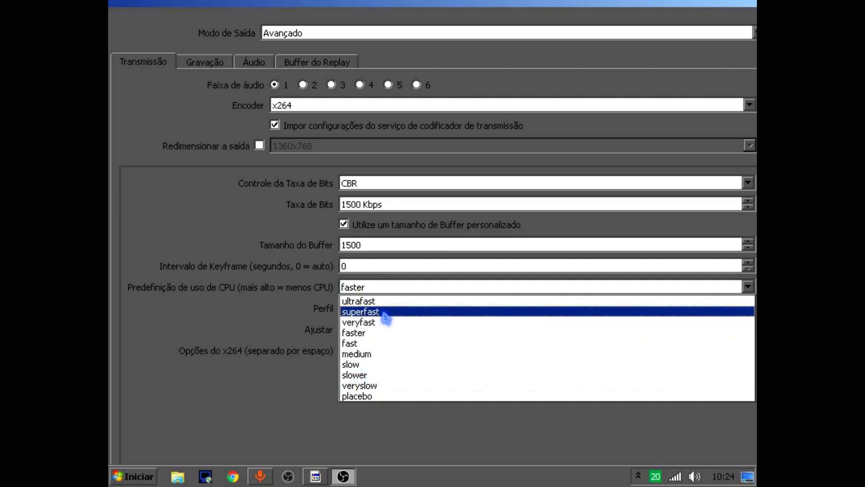
pyautogui.click(370, 301)
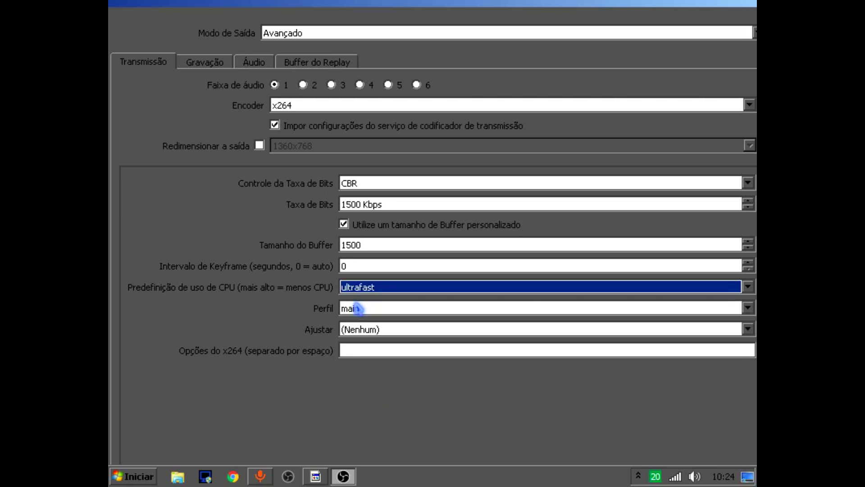
pyautogui.click(378, 291)
pyautogui.click(376, 301)
# - Review the available x264 profiles and use main as the Perfil setting
pyautogui.click(407, 310)
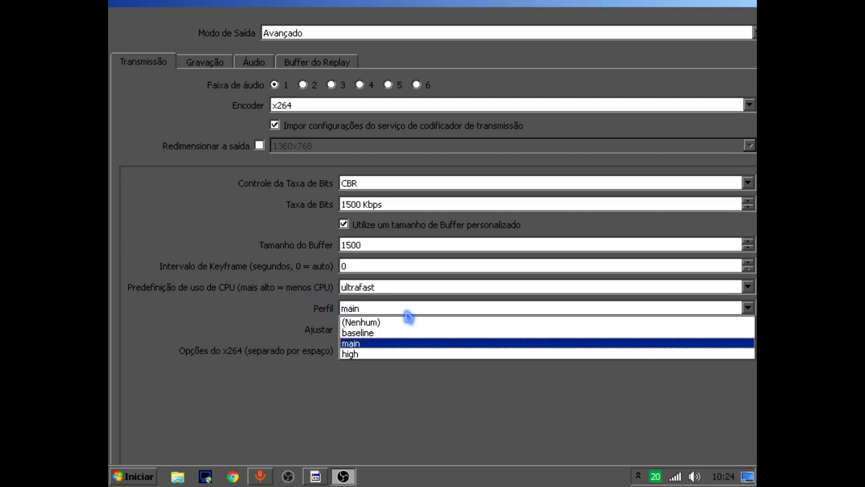
pyautogui.click(389, 342)
pyautogui.click(370, 328)
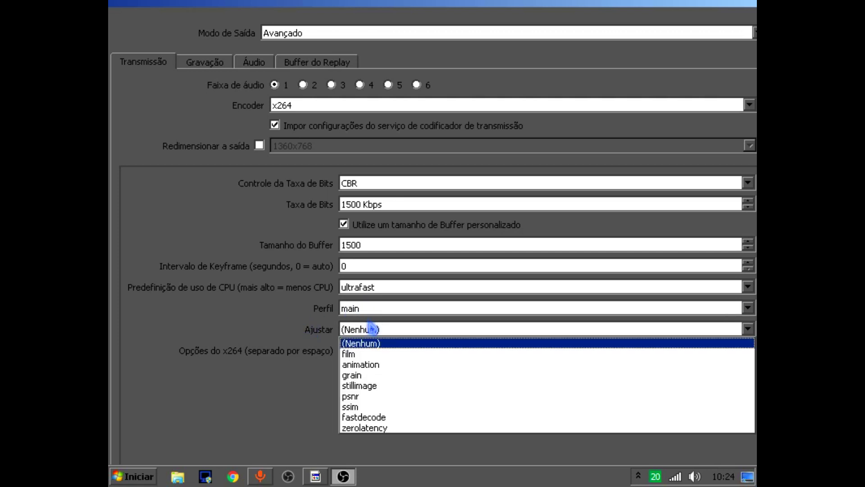
pyautogui.click(384, 311)
pyautogui.click(385, 314)
pyautogui.click(387, 311)
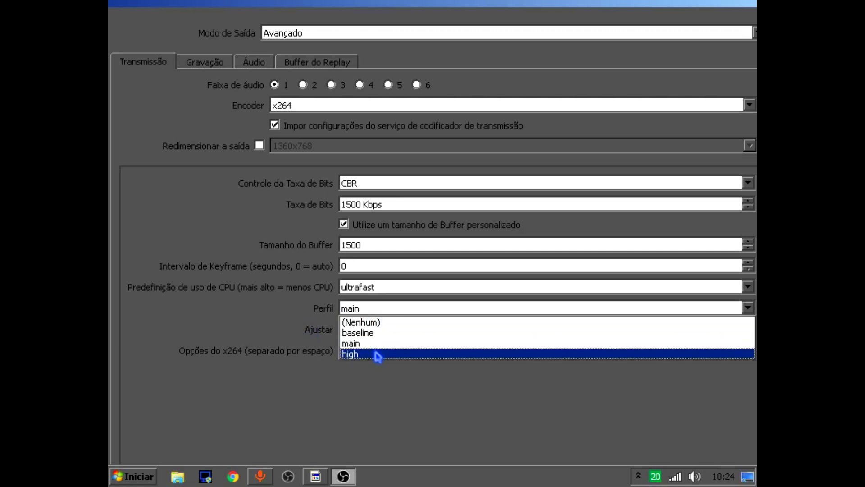
pyautogui.click(262, 334)
# - Select (Nenhum) for the Ajustar option and go to the empty custom x264 options field
pyautogui.click(396, 332)
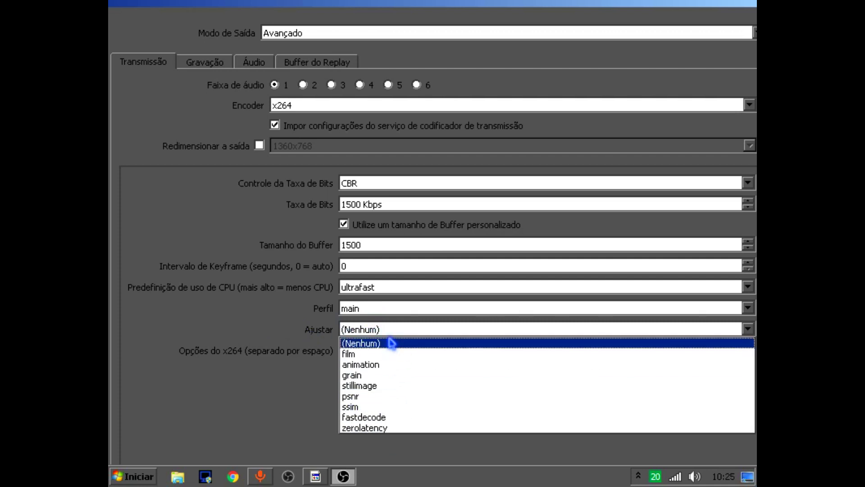
pyautogui.click(376, 344)
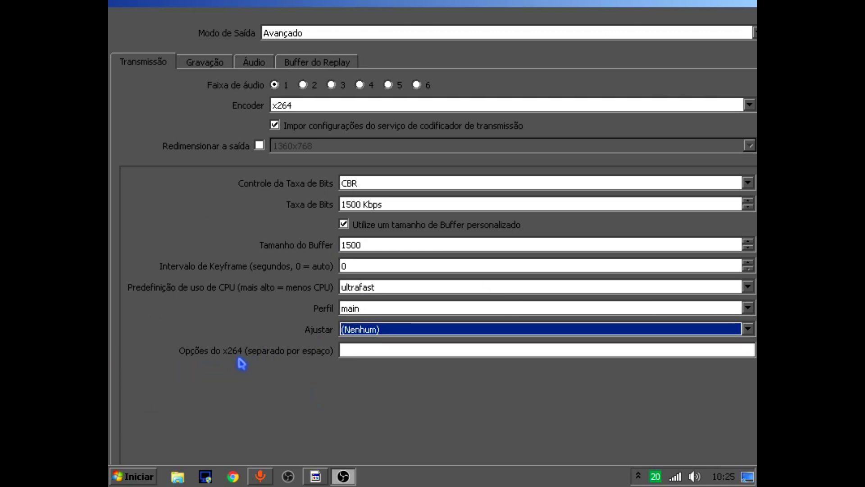
pyautogui.click(372, 347)
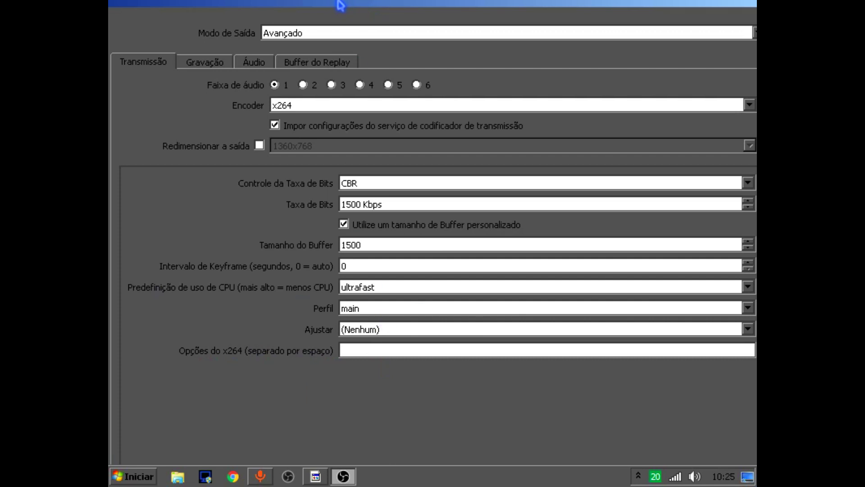
# - Open the Gravação output settings and select Padrão as the recording type
pyautogui.moveTo(341, 4); pyautogui.dragTo(349, 5)
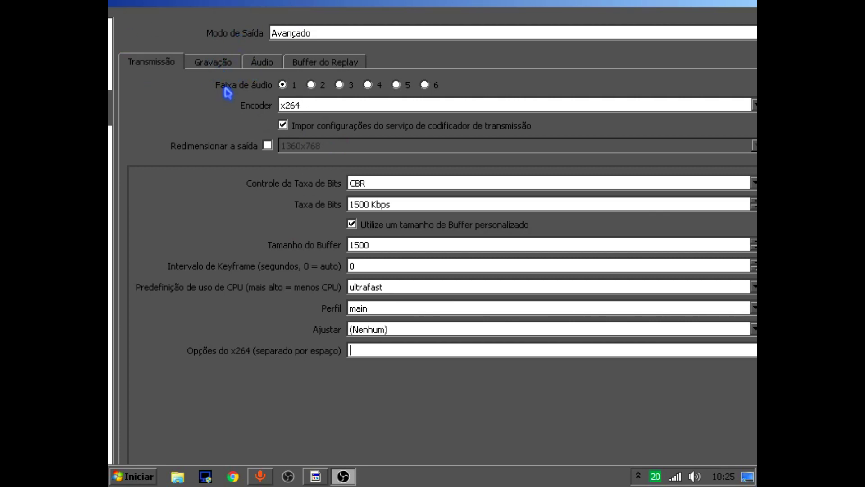
pyautogui.click(237, 63)
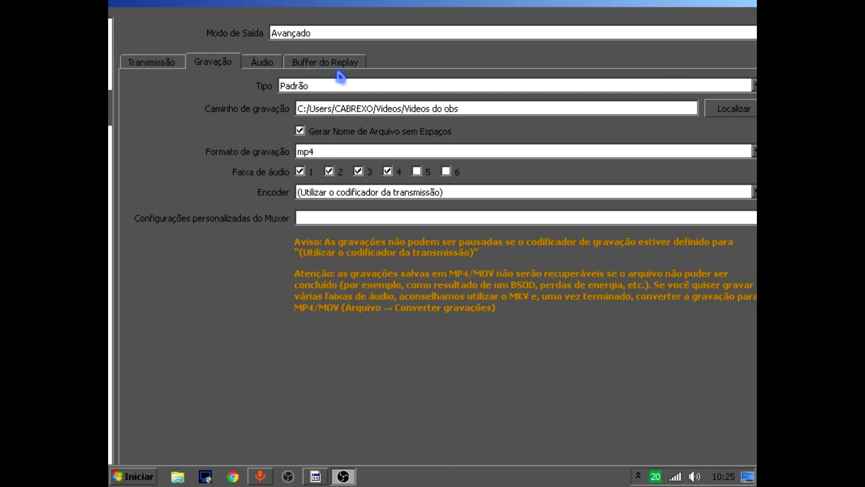
pyautogui.click(344, 86)
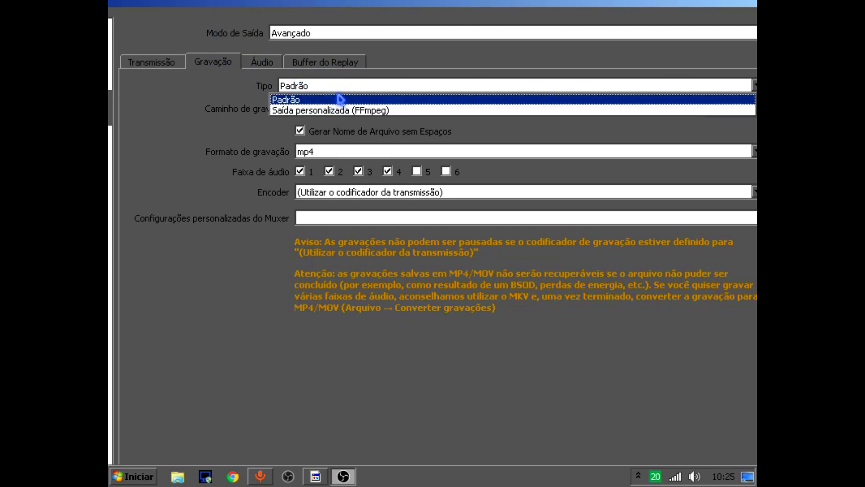
pyautogui.click(338, 99)
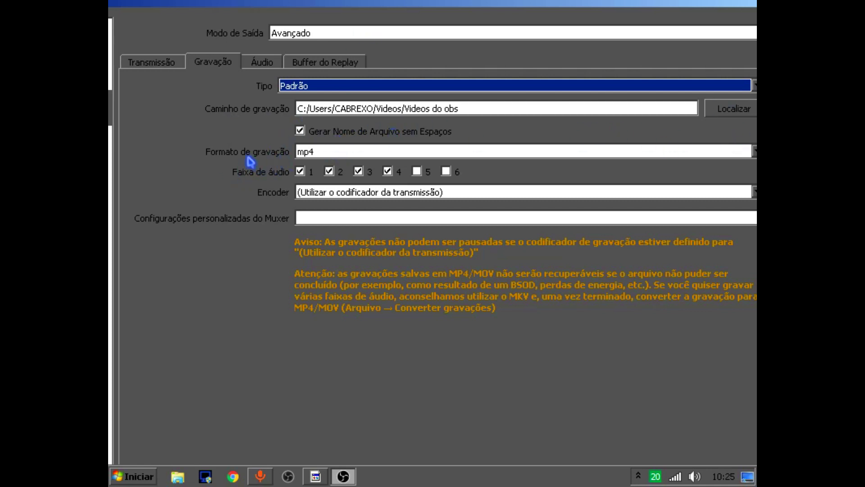
# - Review the recording formats, leaving mp4 selected, and exclude audio track 4 from the recording
pyautogui.click(321, 152)
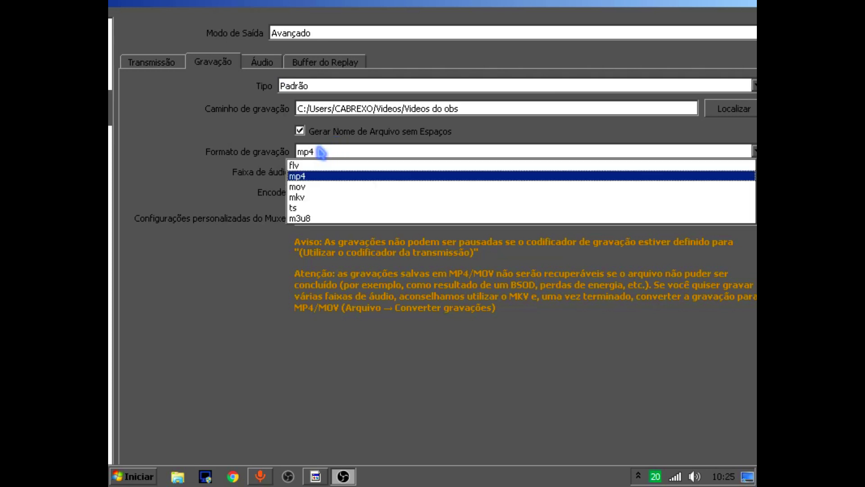
pyautogui.click(323, 151)
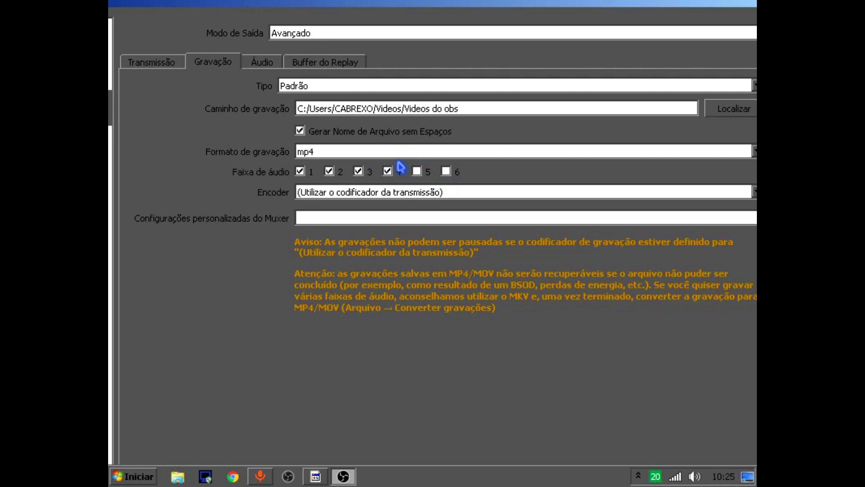
pyautogui.click(390, 175)
# - Try x264 as the recording encoder, and set it back to (Utilizar o codificador da transmissão)
pyautogui.click(350, 197)
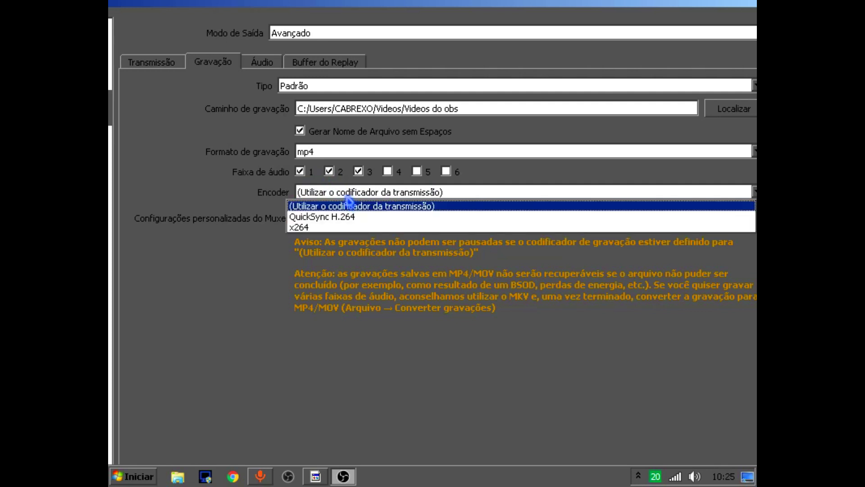
pyautogui.click(349, 203)
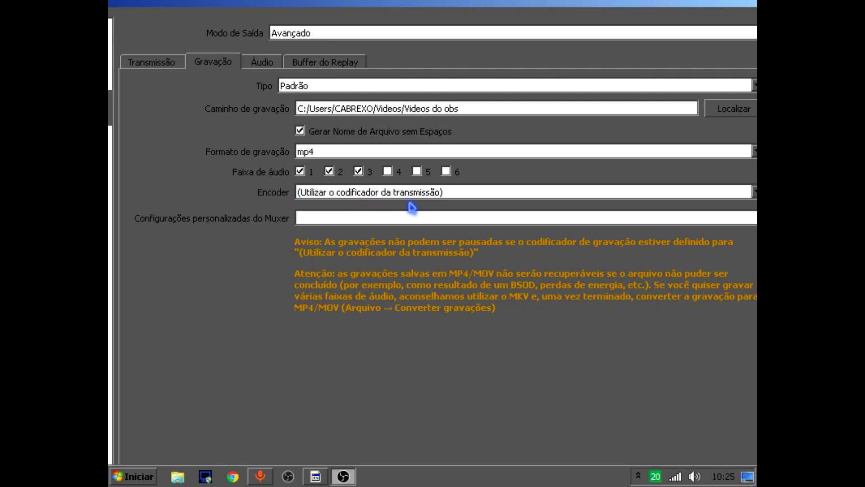
pyautogui.click(387, 195)
pyautogui.click(306, 228)
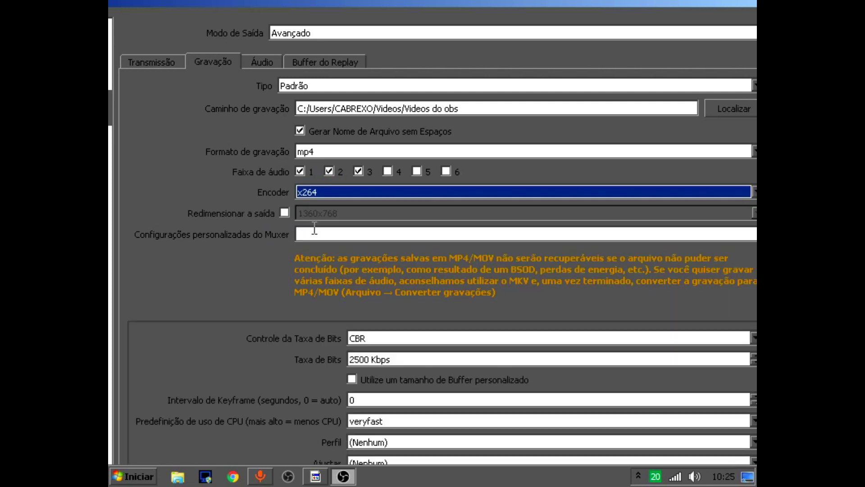
pyautogui.click(344, 195)
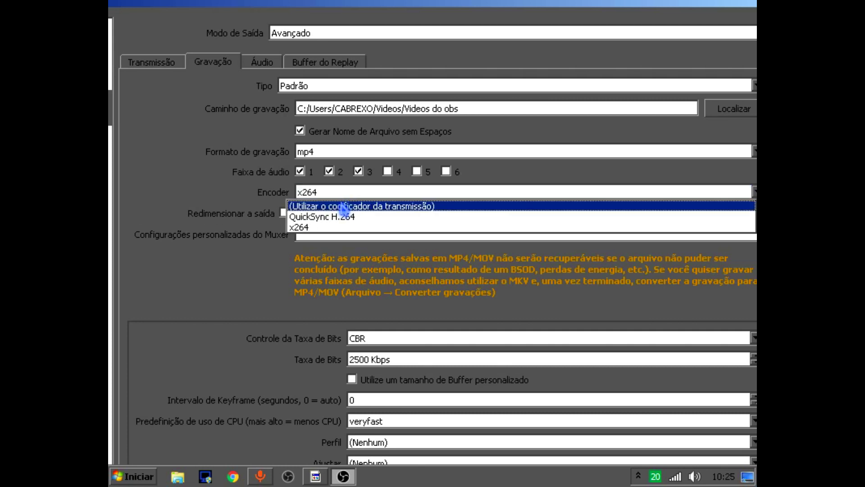
pyautogui.click(358, 206)
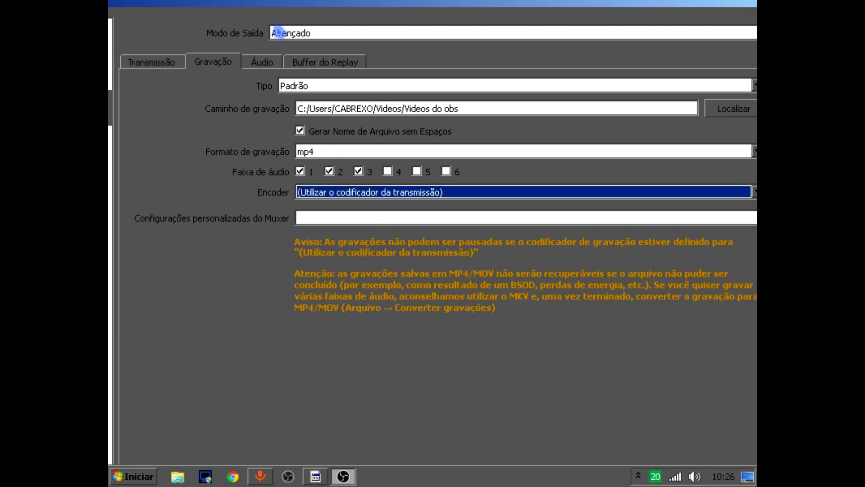
# - View the audio track bitrate settings and the Buffer do Replay settings of the output
pyautogui.click(264, 63)
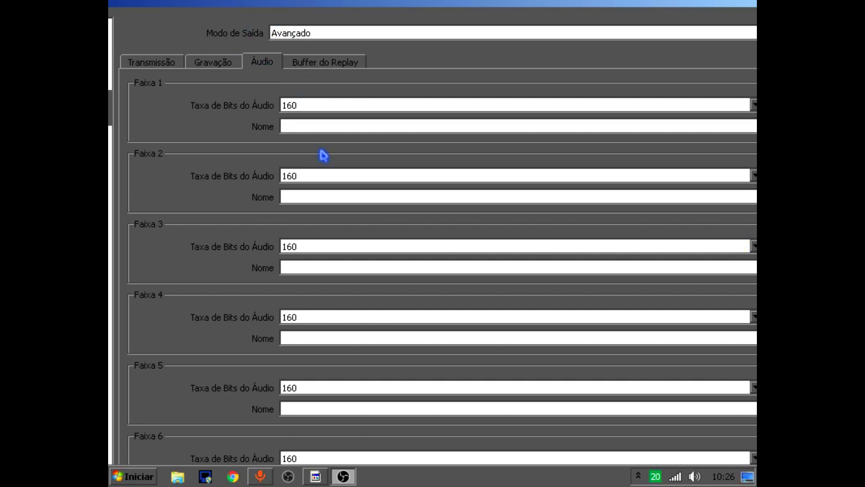
pyautogui.click(326, 62)
# - Open the Áudio settings category and bring its sample rate, channel and device options into view
pyautogui.moveTo(236, 5); pyautogui.dragTo(380, 5)
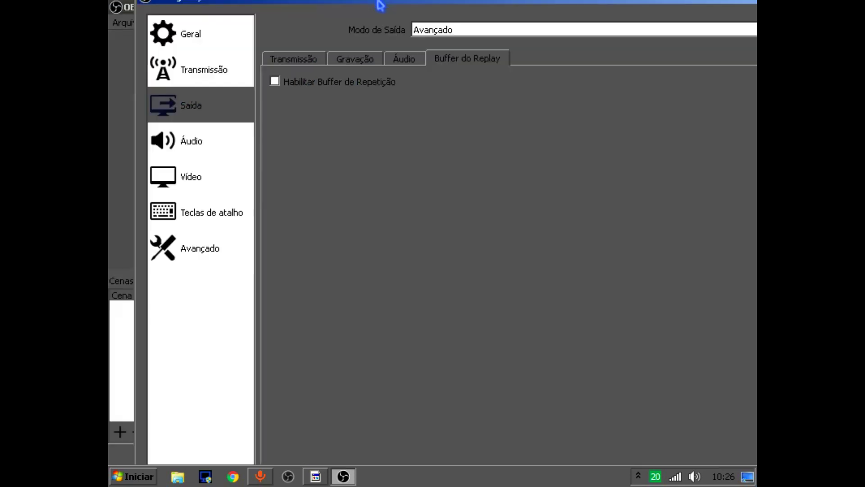
pyautogui.click(180, 133)
pyautogui.moveTo(489, 5); pyautogui.dragTo(282, 19)
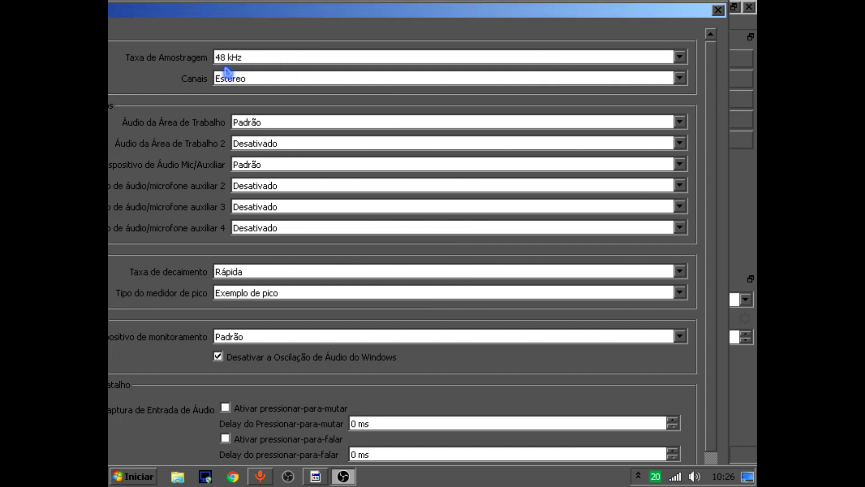
# - Set the audio sample rate to 48 kHz and the channels to Estéreo
pyautogui.click(277, 57)
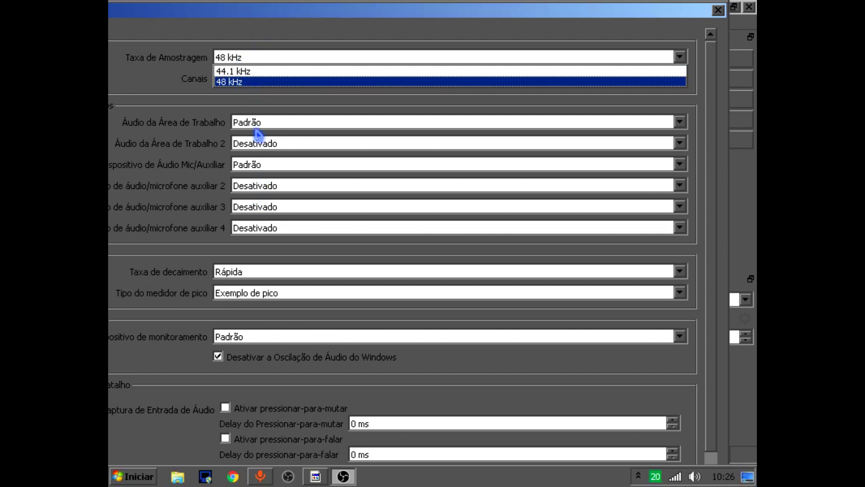
pyautogui.click(247, 84)
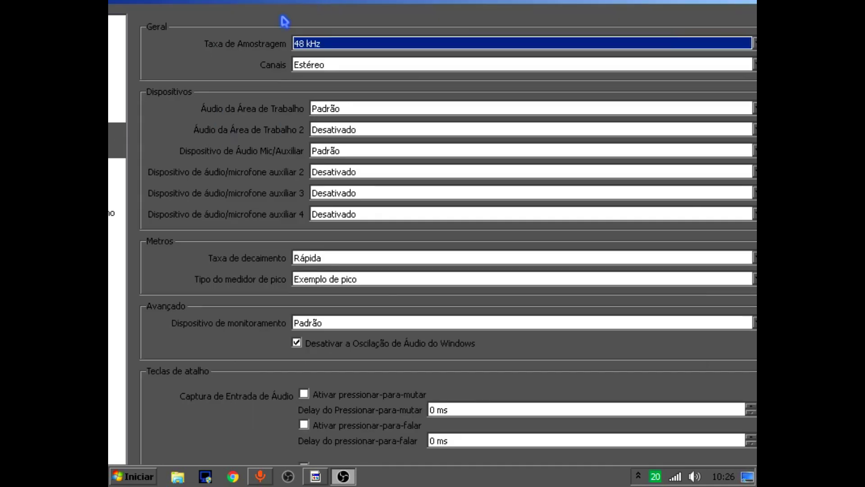
pyautogui.click(325, 64)
pyautogui.click(324, 66)
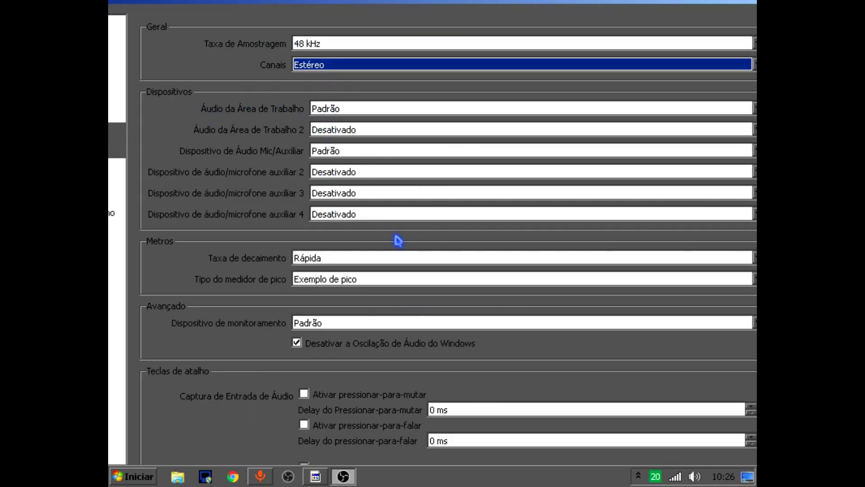
pyautogui.doubleClick(290, 6)
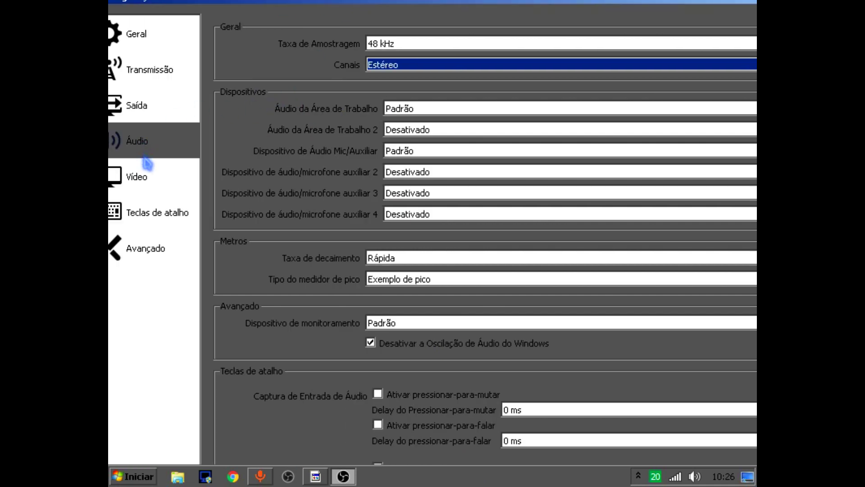
# - In the Vídeo settings, set both the base resolution and the output resolution to 1280x720
pyautogui.click(147, 175)
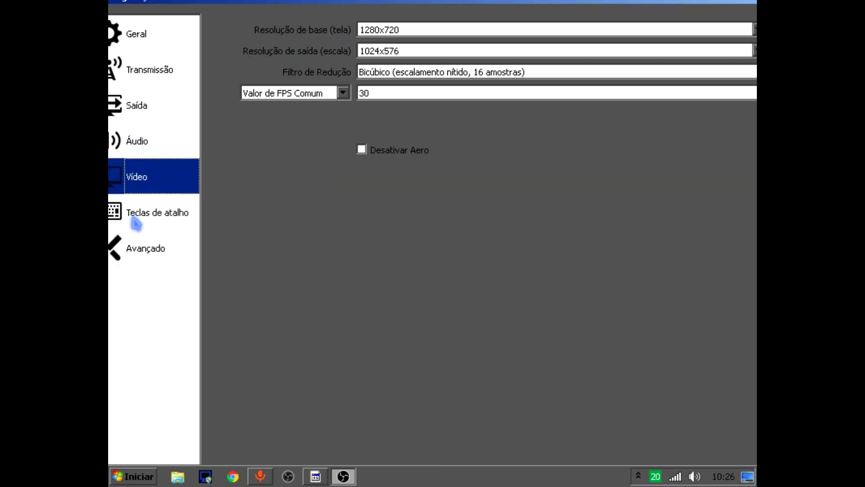
pyautogui.moveTo(249, 5); pyautogui.dragTo(269, 5)
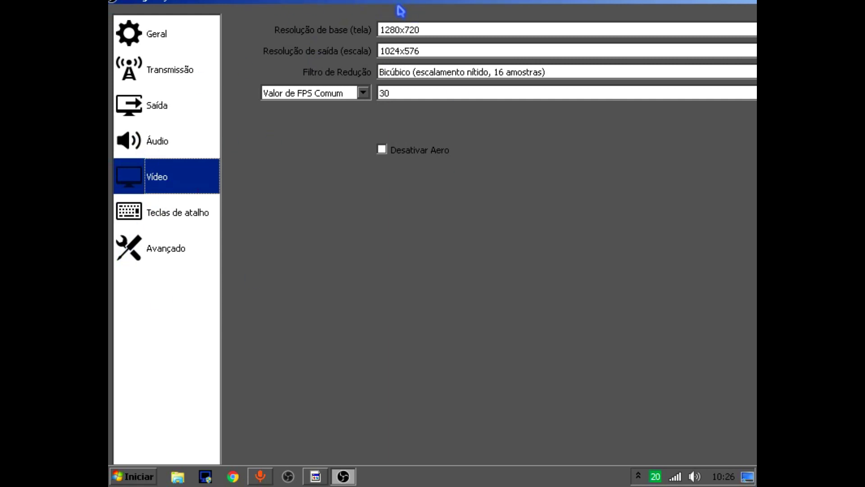
pyautogui.moveTo(378, 5); pyautogui.dragTo(324, 5)
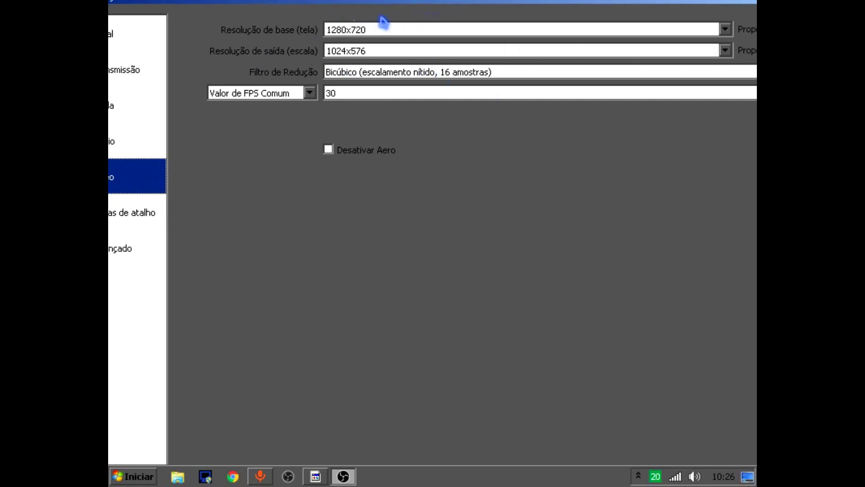
pyautogui.click(726, 30)
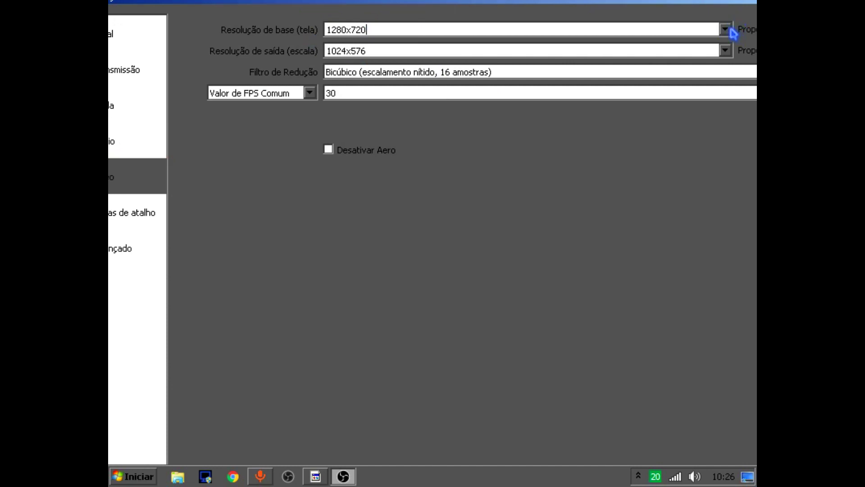
pyautogui.click(734, 29)
pyautogui.click(726, 29)
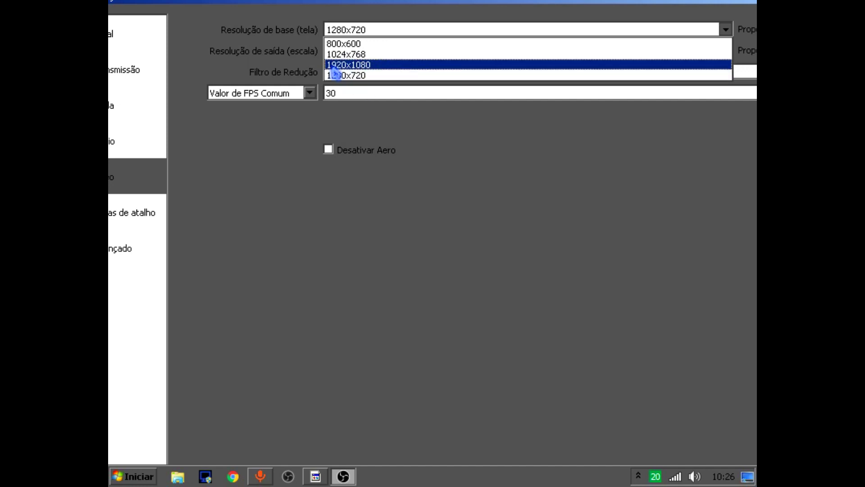
pyautogui.click(359, 79)
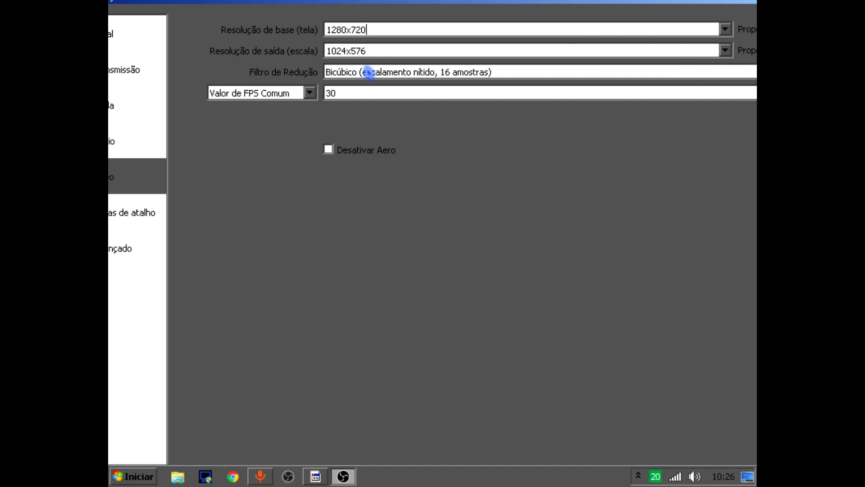
pyautogui.click(714, 51)
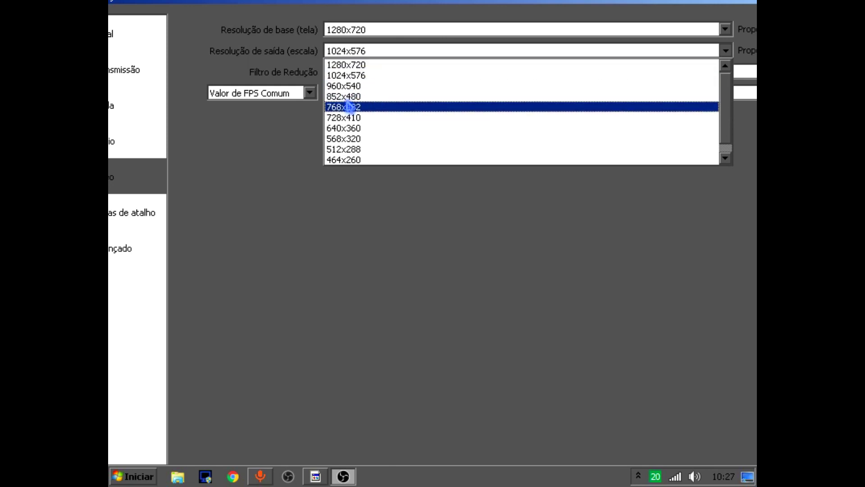
pyautogui.click(353, 66)
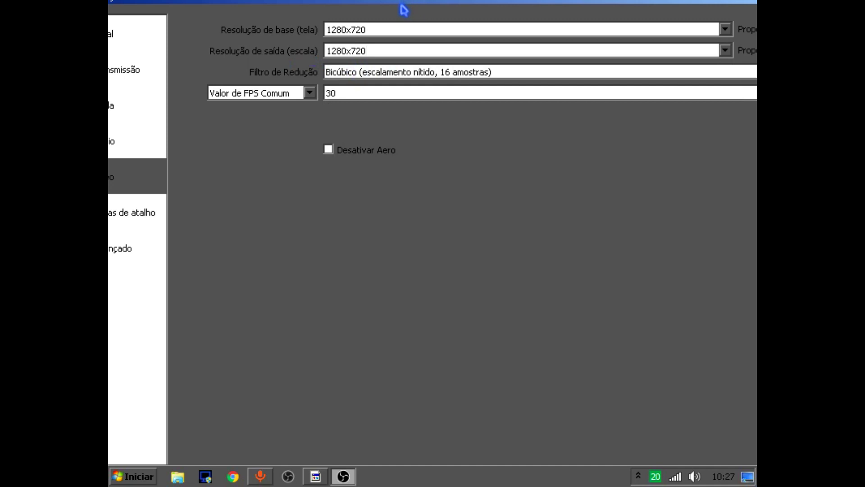
# - Try the Área (soma ponderada, 4/6/9 amostras) downscale filter, and set it back to Bicúbico (escalamento nítido, 16 amostras)
pyautogui.click(366, 74)
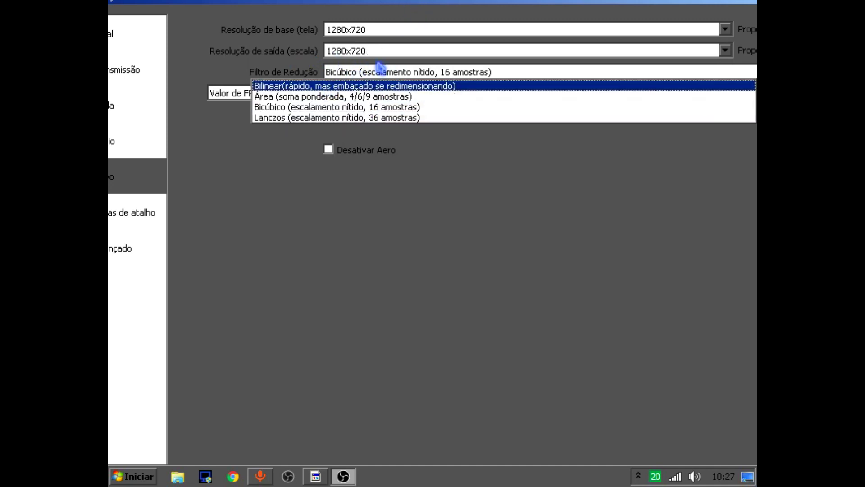
pyautogui.click(368, 94)
pyautogui.click(367, 75)
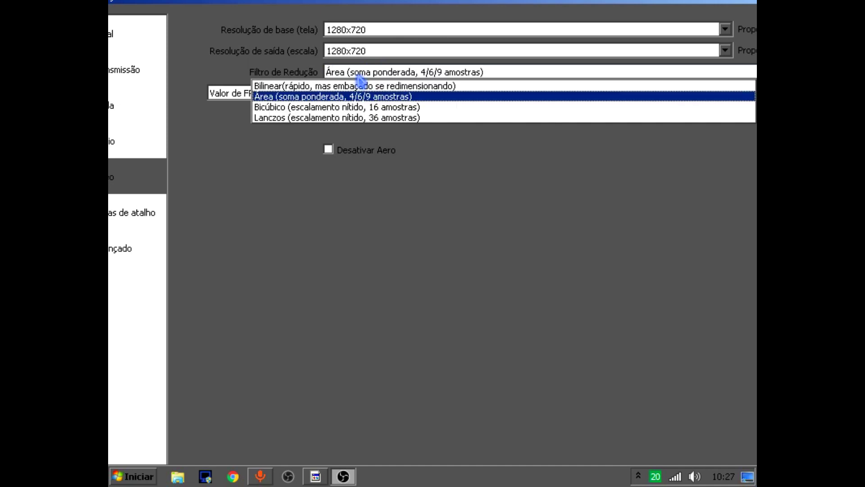
pyautogui.click(326, 107)
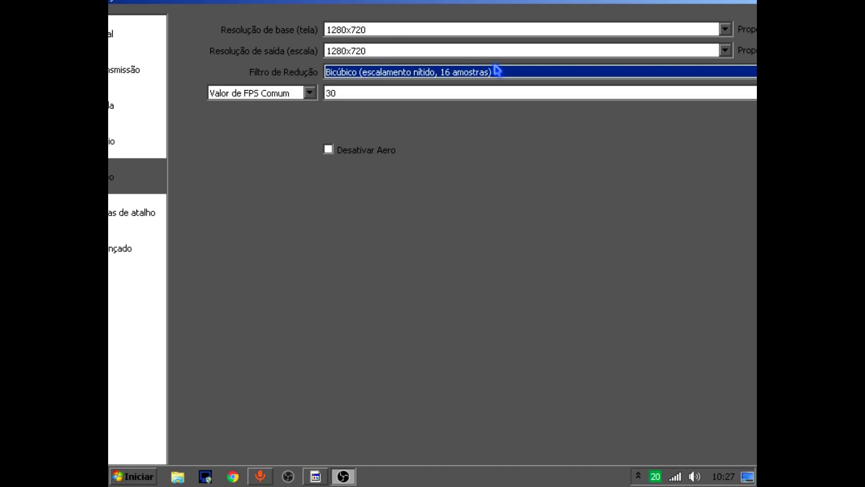
# - Set the frame rate type to Valor de FPS Comum and its value to 30
pyautogui.click(251, 96)
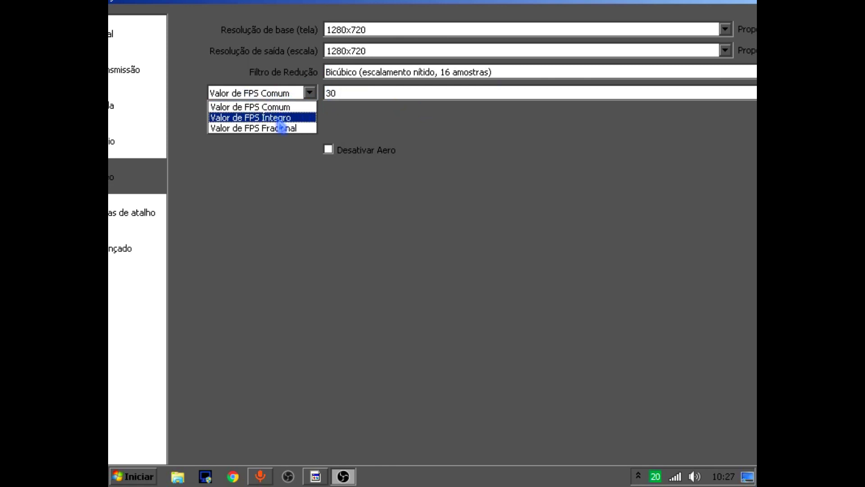
pyautogui.click(296, 107)
pyautogui.click(333, 92)
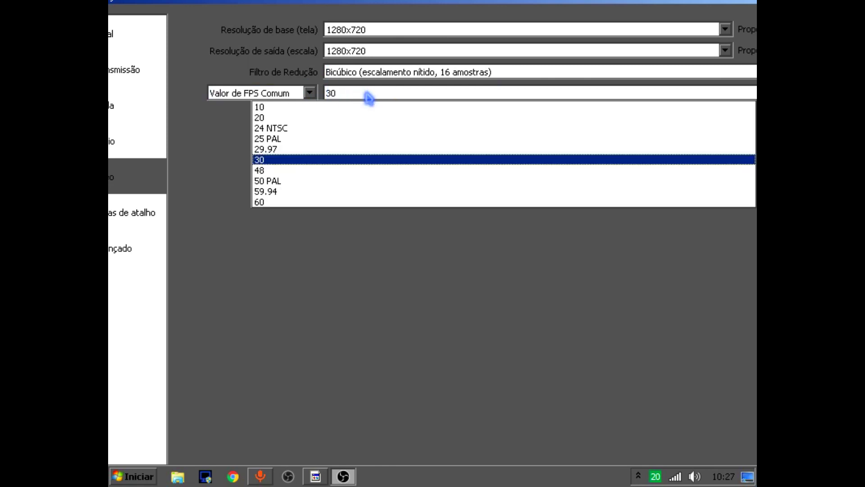
pyautogui.click(296, 159)
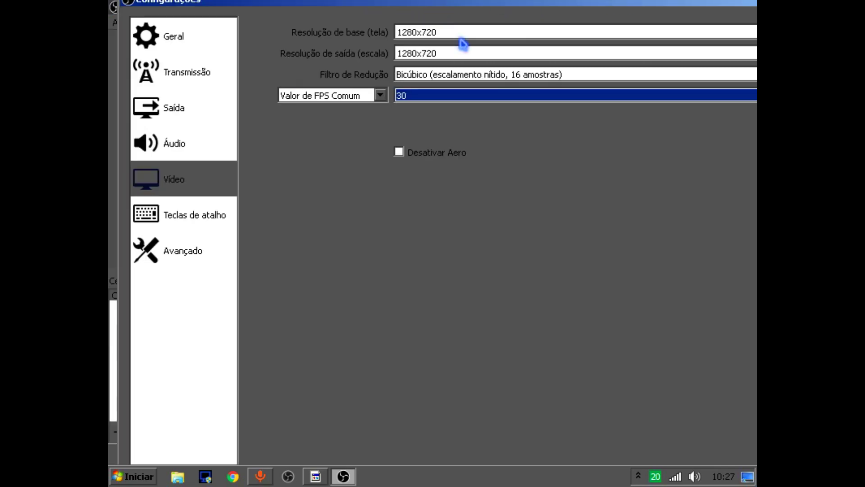
# - View the Teclas de atalho and Avançado settings categories
pyautogui.click(185, 216)
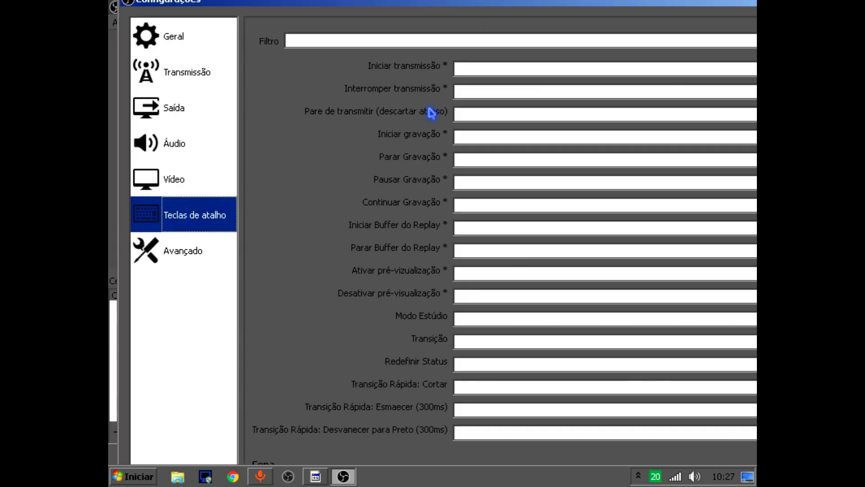
pyautogui.click(193, 244)
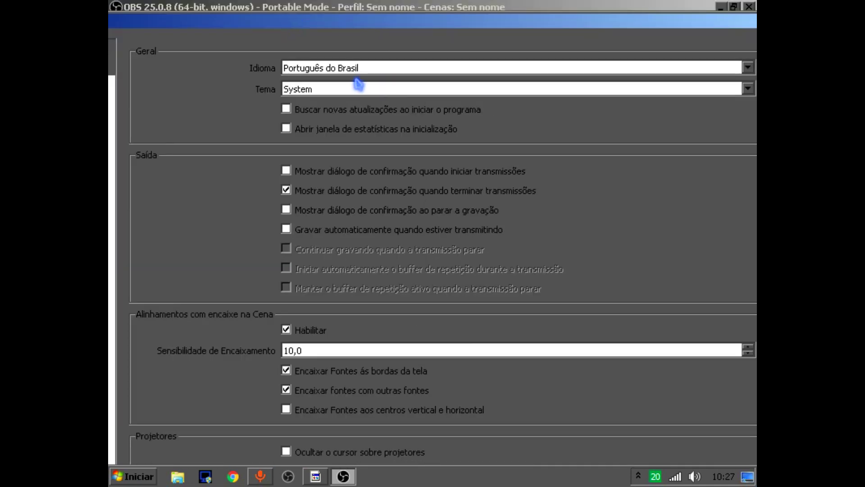
# - Try the Dark (Padrão) theme in the Geral settings, and set the theme back to System
pyautogui.click(343, 89)
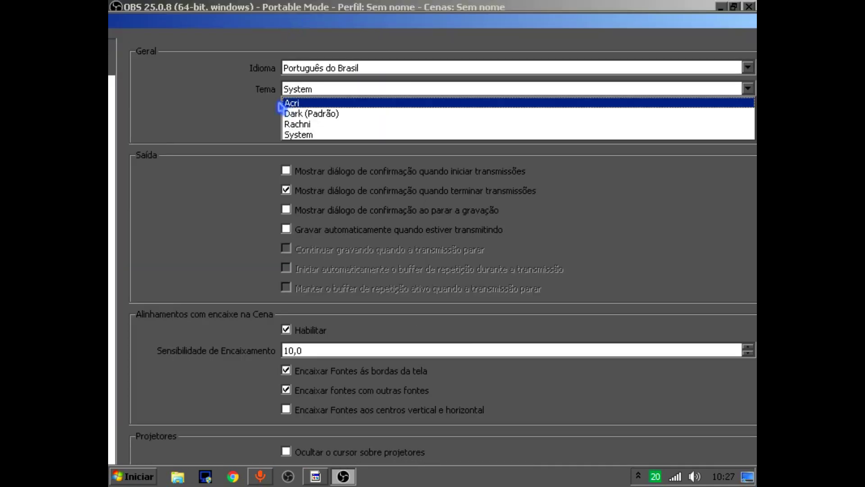
pyautogui.click(309, 114)
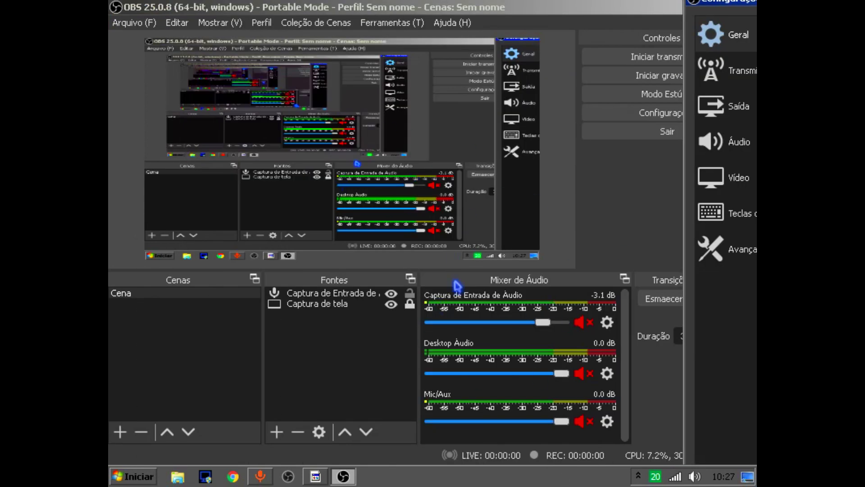
pyautogui.moveTo(734, 2); pyautogui.dragTo(168, 6)
pyautogui.click(447, 84)
pyautogui.click(419, 127)
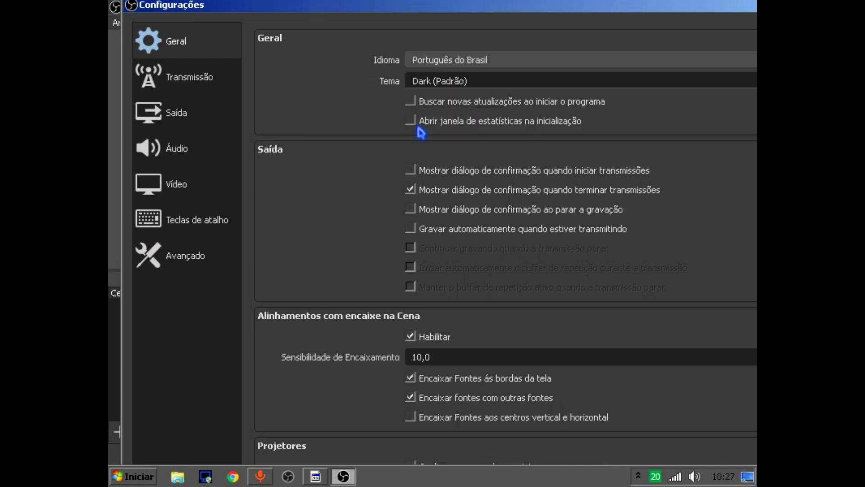
pyautogui.press('Return')
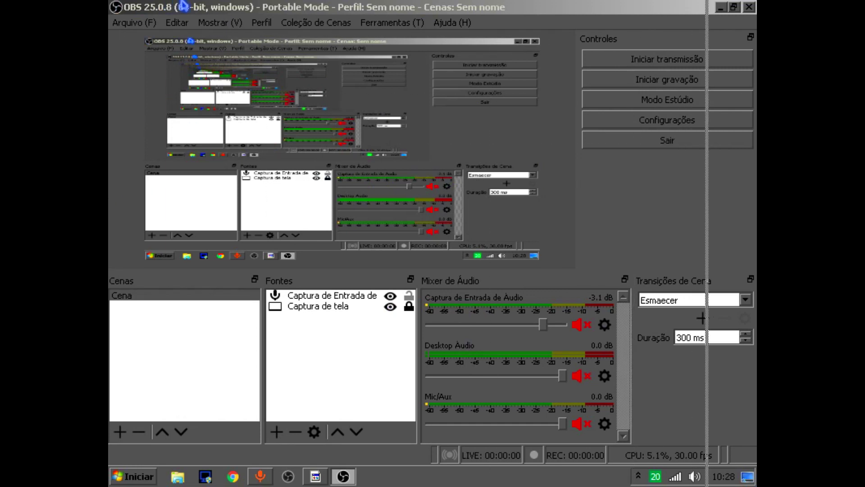
# - Close the Configurações window and exit OBS Studio
pyautogui.click(667, 119)
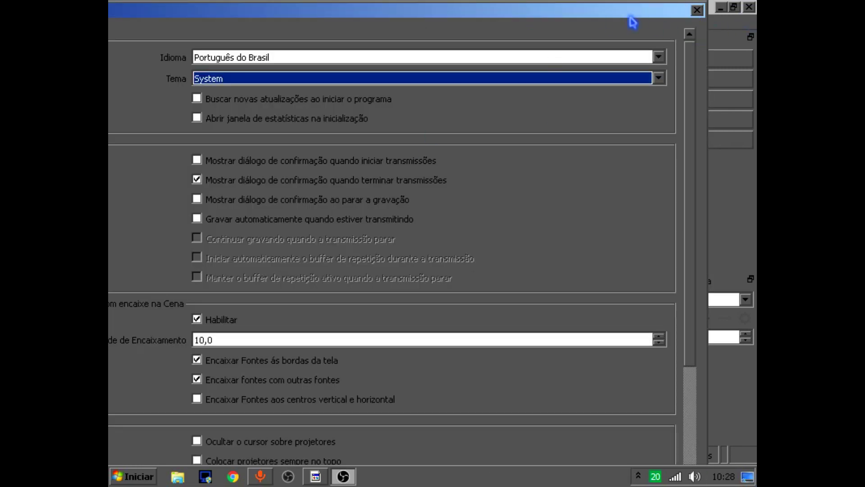
pyautogui.moveTo(633, 22); pyautogui.dragTo(652, 4)
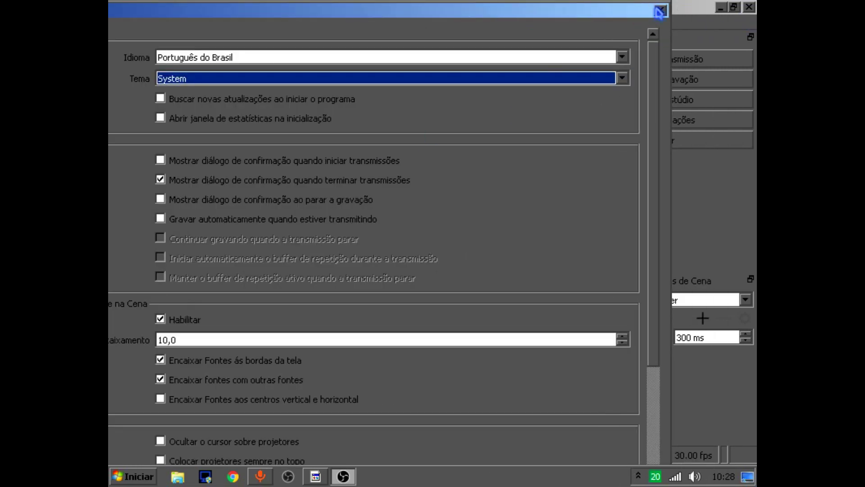
pyautogui.click(660, 12)
pyautogui.click(297, 332)
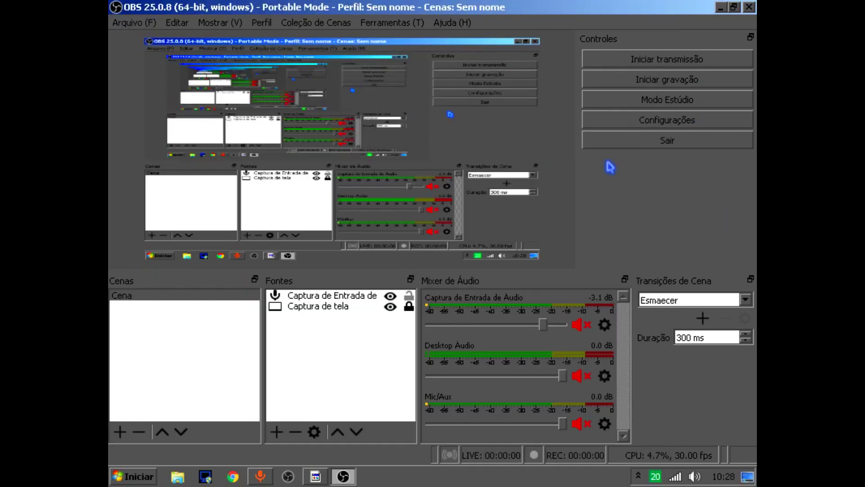
pyautogui.click(749, 7)
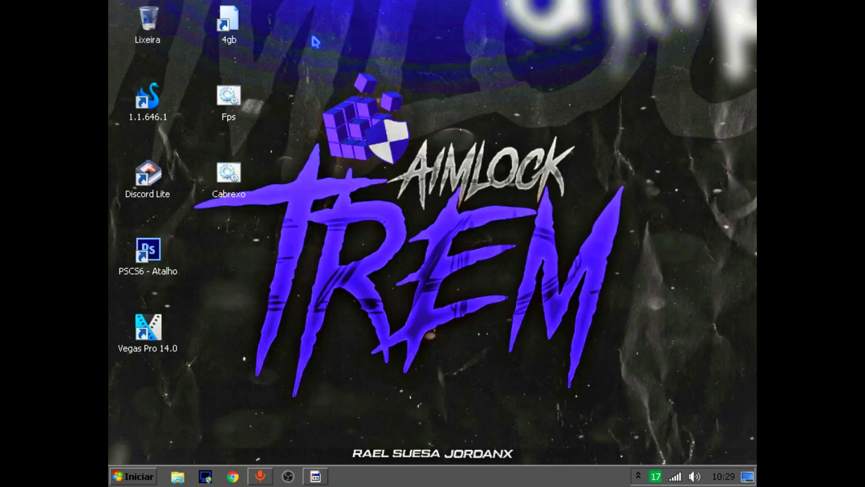